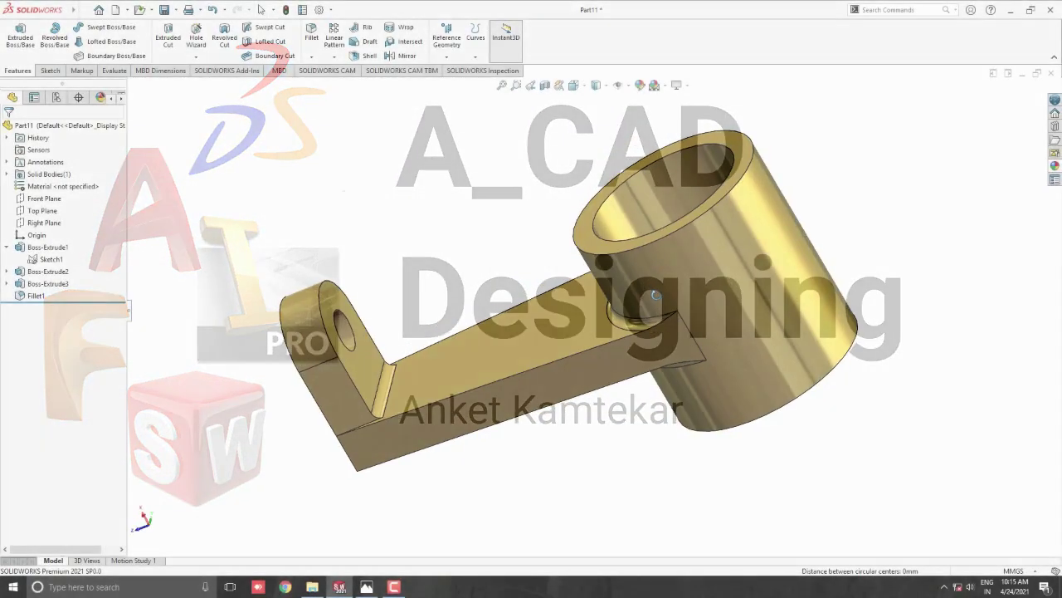
Step: Orbit the finished bracket model to show another side before closing it
{"action": "mouse_move", "coordinate": [655, 294]}
{"action": "middle_mouse_down"}
{"action": "mouse_move", "coordinate": [569, 374]}
{"action": "mouse_move", "coordinate": [522, 308]}
{"action": "mouse_move", "coordinate": [468, 304]}
{"action": "mouse_move", "coordinate": [407, 318]}
{"action": "mouse_move", "coordinate": [656, 290]}
{"action": "mouse_move", "coordinate": [467, 280]}
{"action": "mouse_move", "coordinate": [457, 164]}
{"action": "mouse_move", "coordinate": [496, 309]}
{"action": "mouse_move", "coordinate": [640, 268]}
{"action": "mouse_move", "coordinate": [688, 193]}
{"action": "middle_mouse_up"}
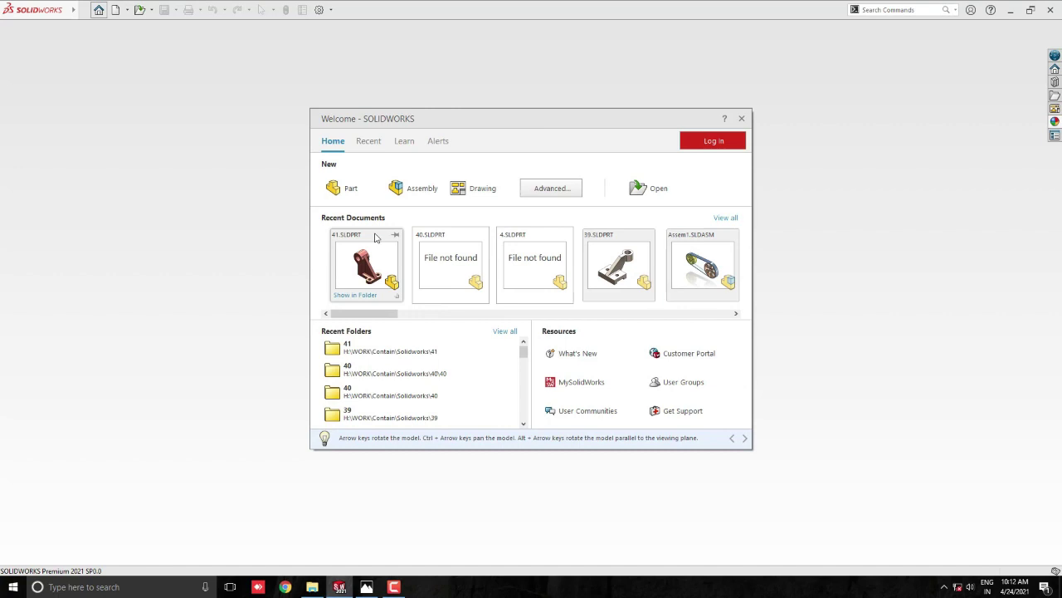
Step: Create the new blank Part11 and size its window beside the reference drawing
{"action": "left_click", "coordinate": [348, 191]}
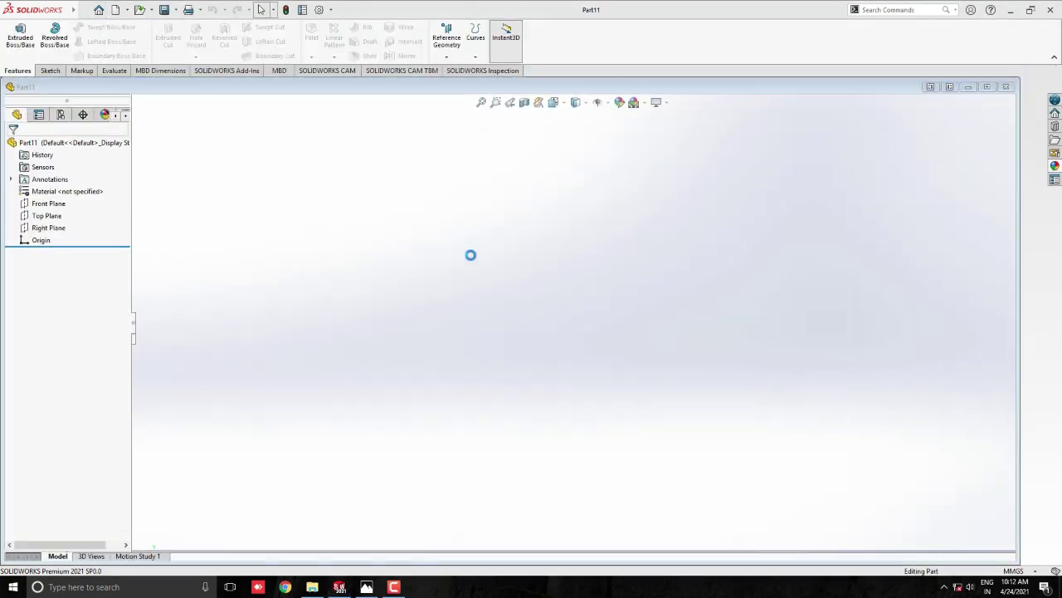
{"action": "mouse_move", "coordinate": [246, 283]}
{"action": "left_mouse_down"}
{"action": "mouse_move", "coordinate": [343, 283]}
{"action": "mouse_move", "coordinate": [320, 283]}
{"action": "left_mouse_up"}
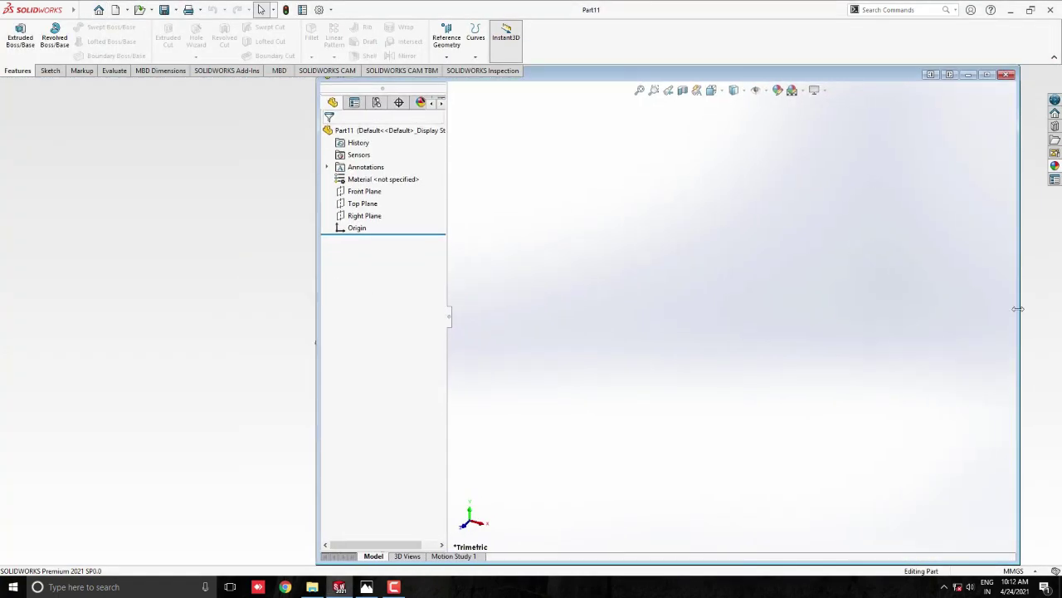
{"action": "left_click", "coordinate": [366, 587]}
{"action": "left_click_drag", "start_coordinate": [320, 378], "coordinate": [283, 378]}
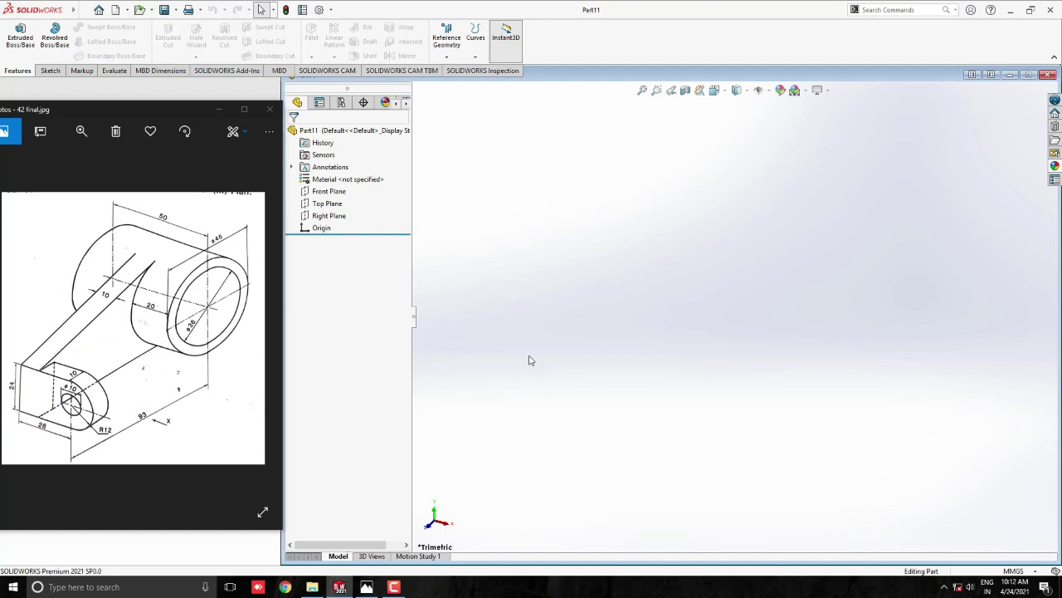
Step: Sketch on the Right Plane and draw a Ø46 circle at the origin
{"action": "left_click", "coordinate": [332, 217]}
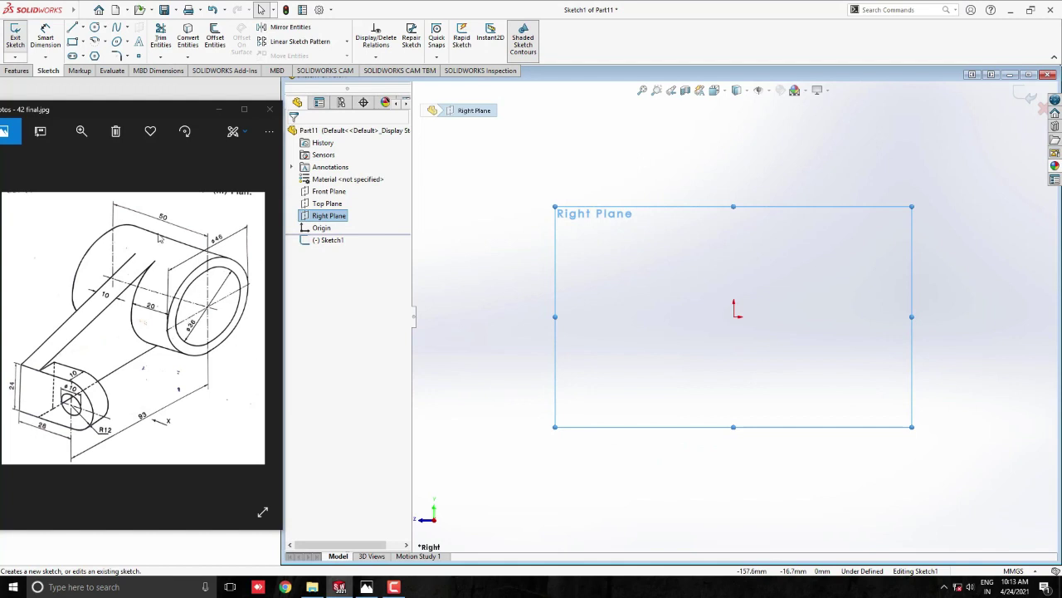
{"action": "left_click", "coordinate": [94, 27]}
{"action": "scroll", "coordinate": [750, 319], "scroll_direction": "down", "scroll_amount": 2}
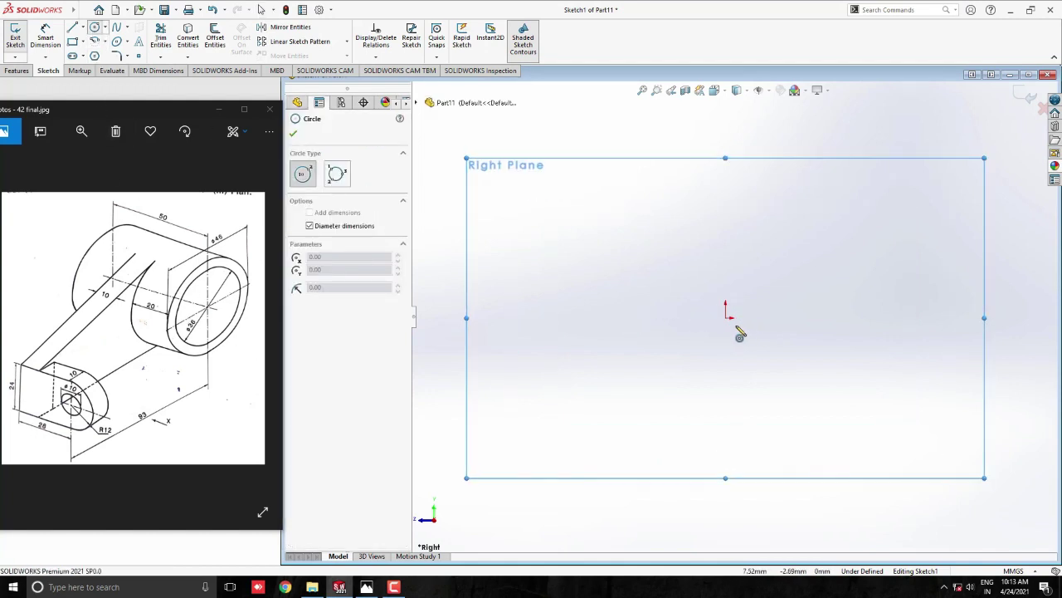
{"action": "left_click", "coordinate": [726, 316]}
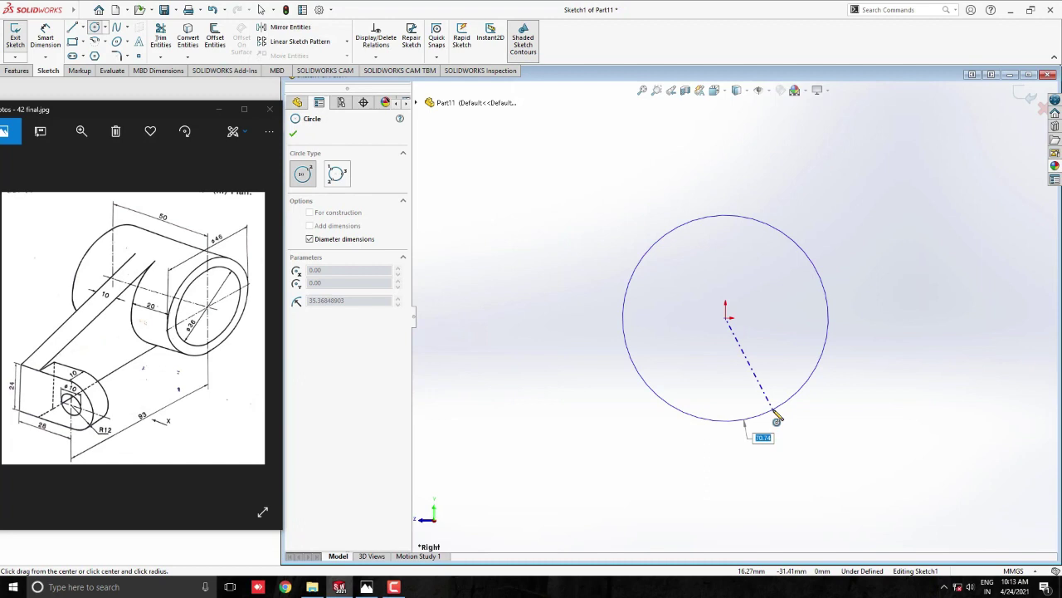
{"action": "key", "text": "Return"}
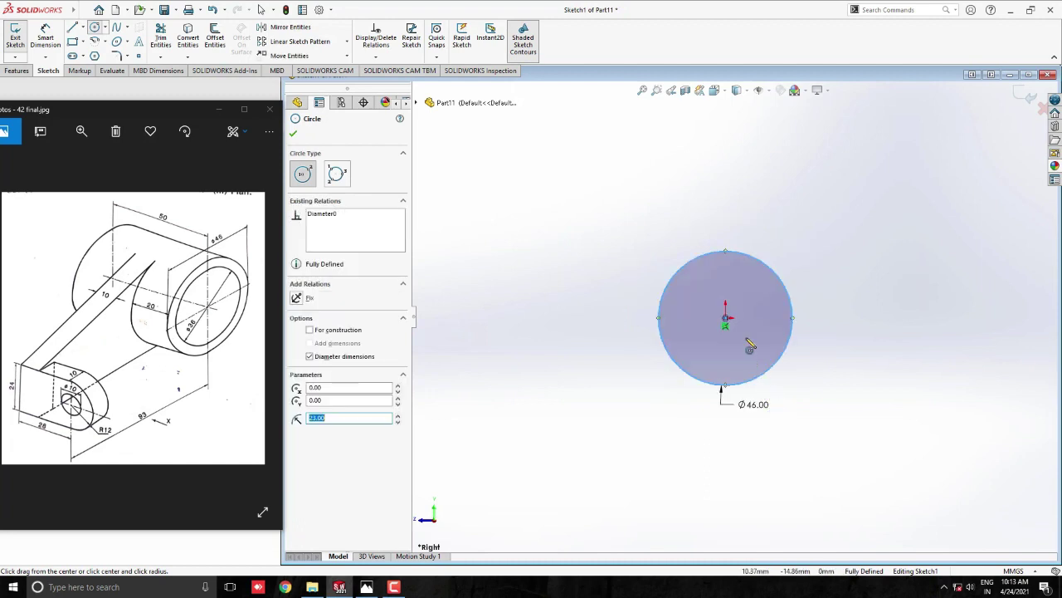
Step: Add a concentric Ø36 circle at the origin and exit the Circle tool
{"action": "scroll", "coordinate": [737, 330], "scroll_direction": "down", "scroll_amount": 3}
{"action": "left_click", "coordinate": [711, 313]}
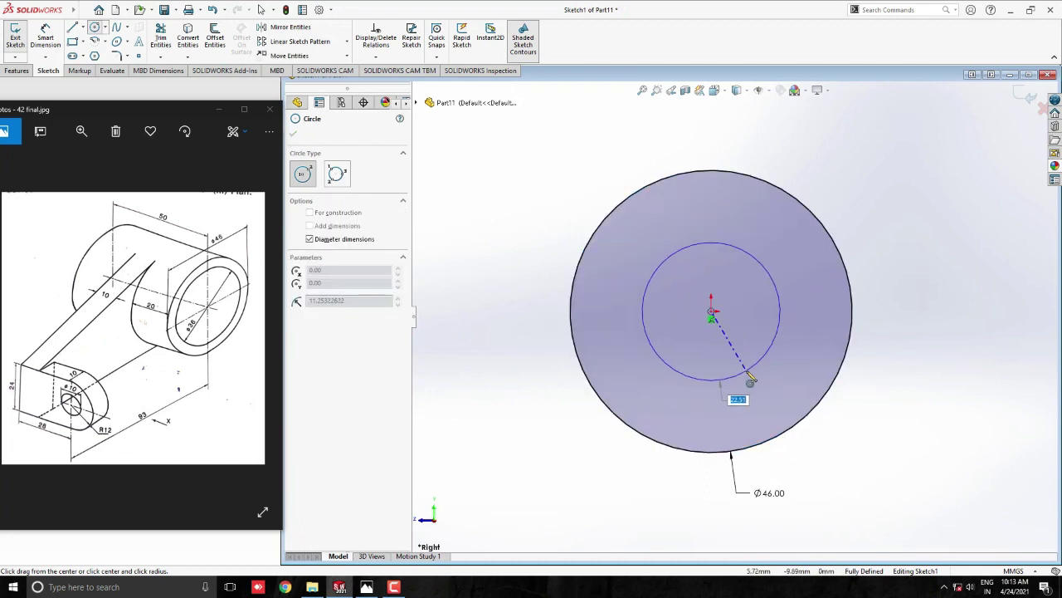
{"action": "type", "text": "6"}
{"action": "key", "text": "Return"}
{"action": "scroll", "coordinate": [847, 341], "scroll_direction": "up", "scroll_amount": 2}
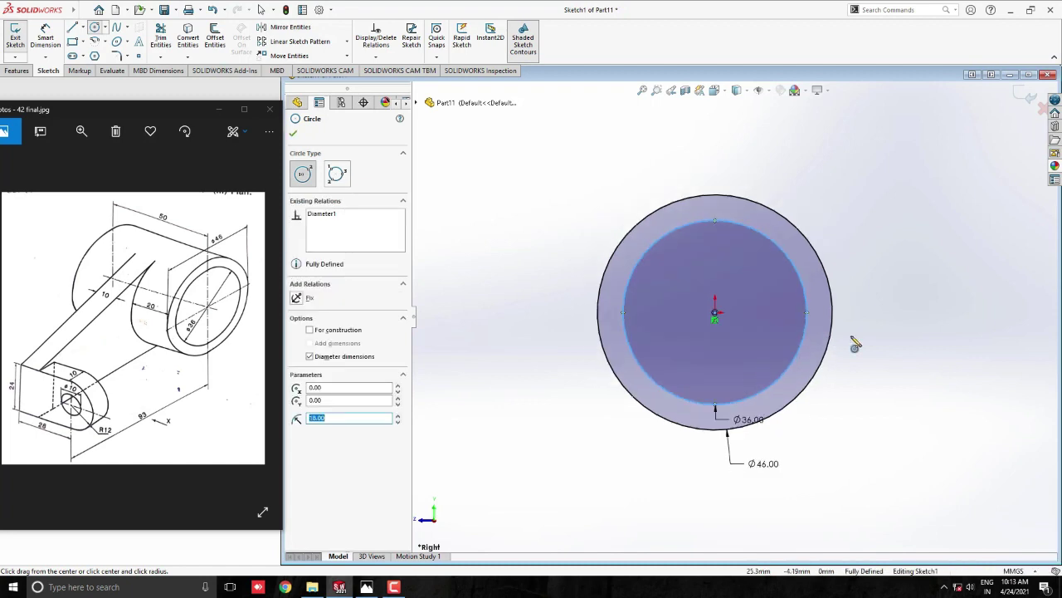
{"action": "scroll", "coordinate": [747, 348], "scroll_direction": "up", "scroll_amount": 2}
{"action": "key", "text": "Escape"}
{"action": "scroll", "coordinate": [617, 323], "scroll_direction": "down", "scroll_amount": 2}
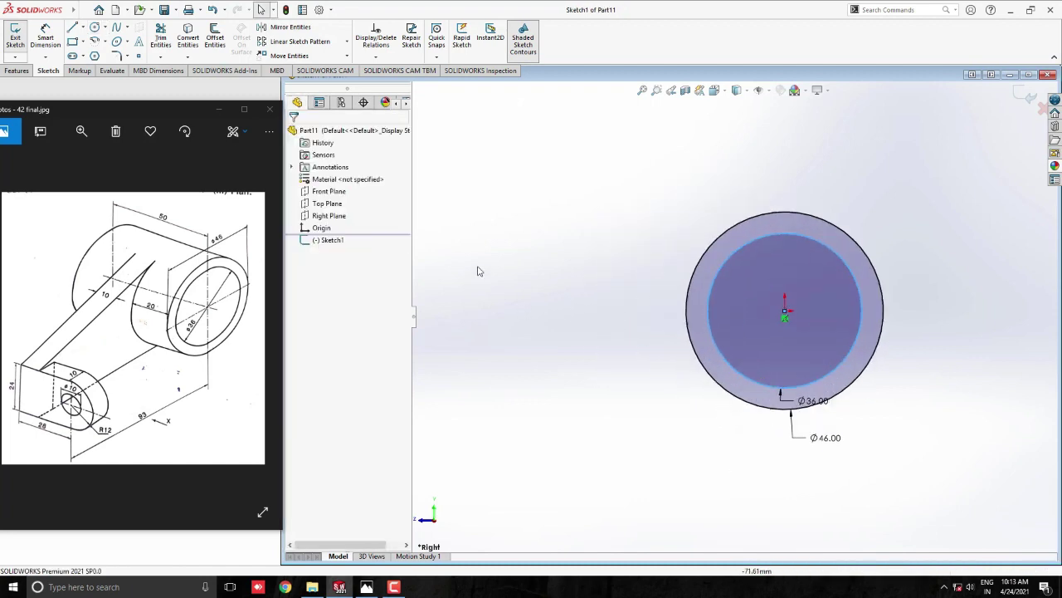
Step: Draw a 93 mm horizontal centerline leftward from the origin
{"action": "left_click", "coordinate": [80, 26]}
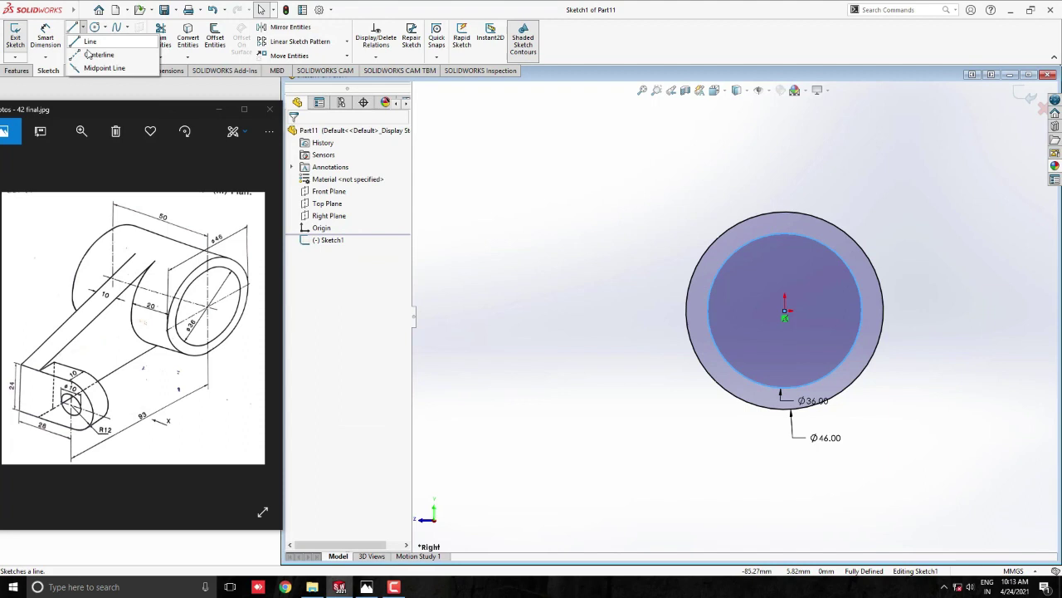
{"action": "left_click", "coordinate": [98, 55]}
{"action": "left_click", "coordinate": [785, 312]}
{"action": "type", "text": "93"}
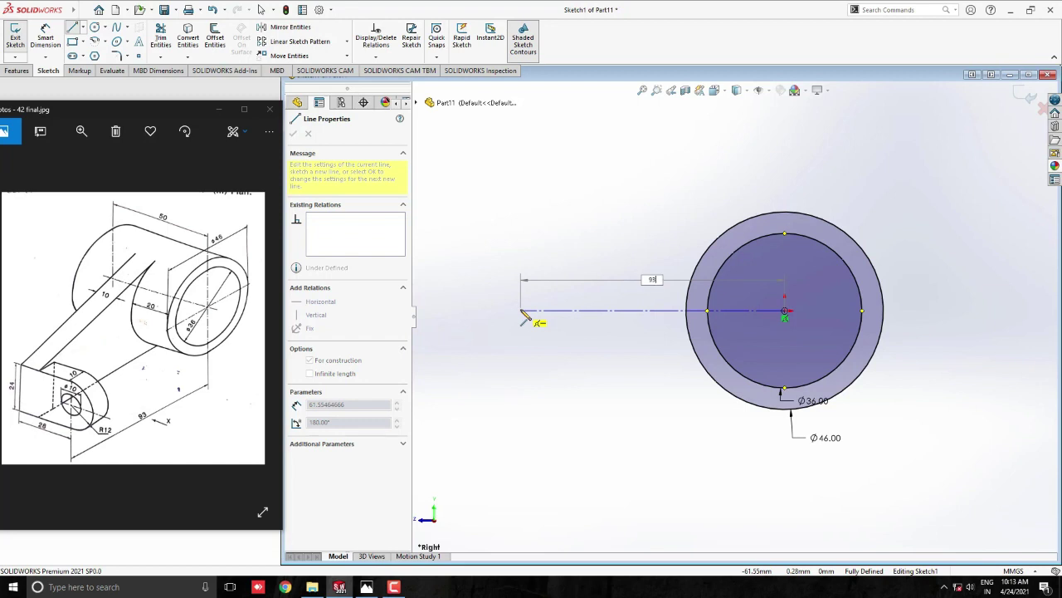
{"action": "key", "text": "Return"}
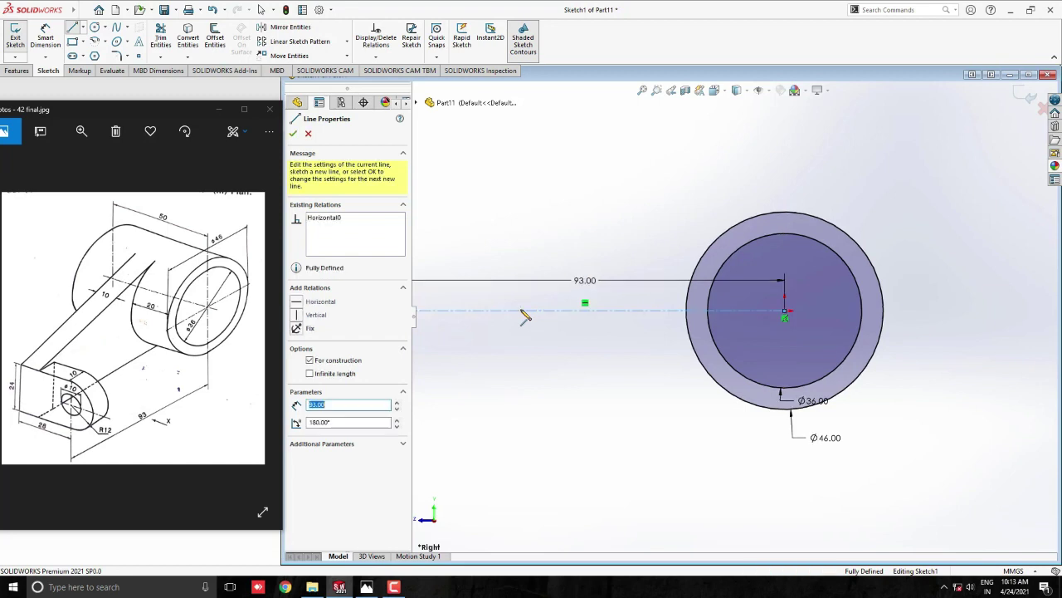
{"action": "scroll", "coordinate": [564, 320], "scroll_direction": "up", "scroll_amount": 3}
{"action": "key", "text": "Escape"}
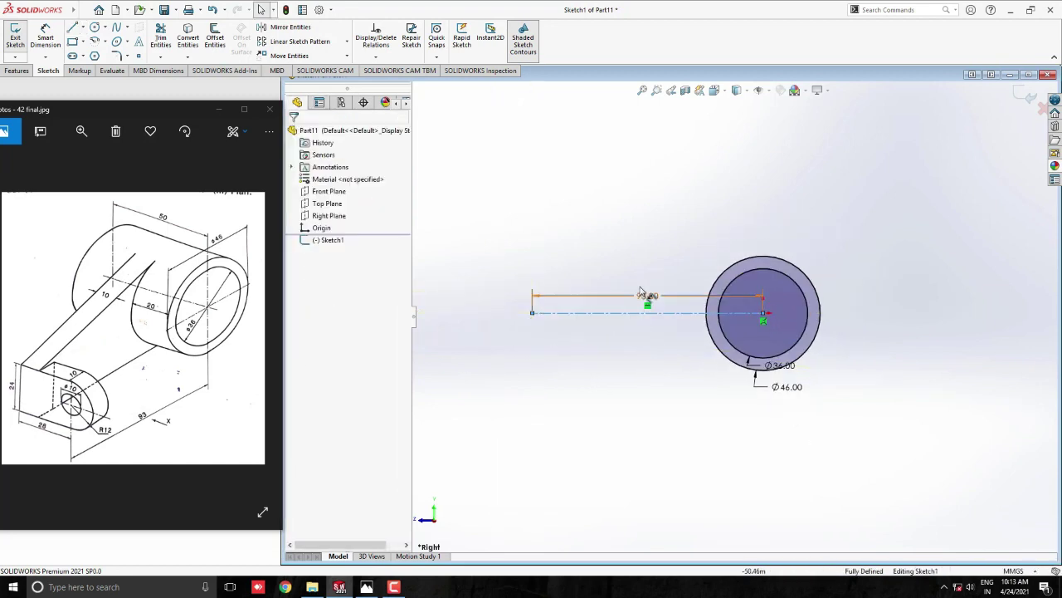
{"action": "scroll", "coordinate": [631, 315], "scroll_direction": "down", "scroll_amount": 3}
{"action": "left_click", "coordinate": [664, 370]}
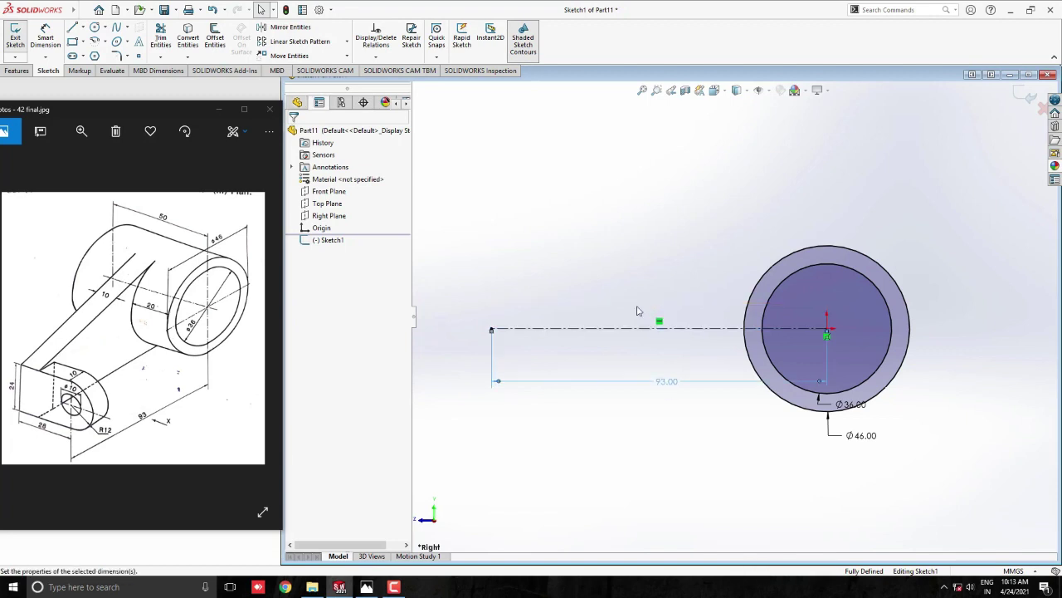
{"action": "scroll", "coordinate": [631, 303], "scroll_direction": "up", "scroll_amount": 1}
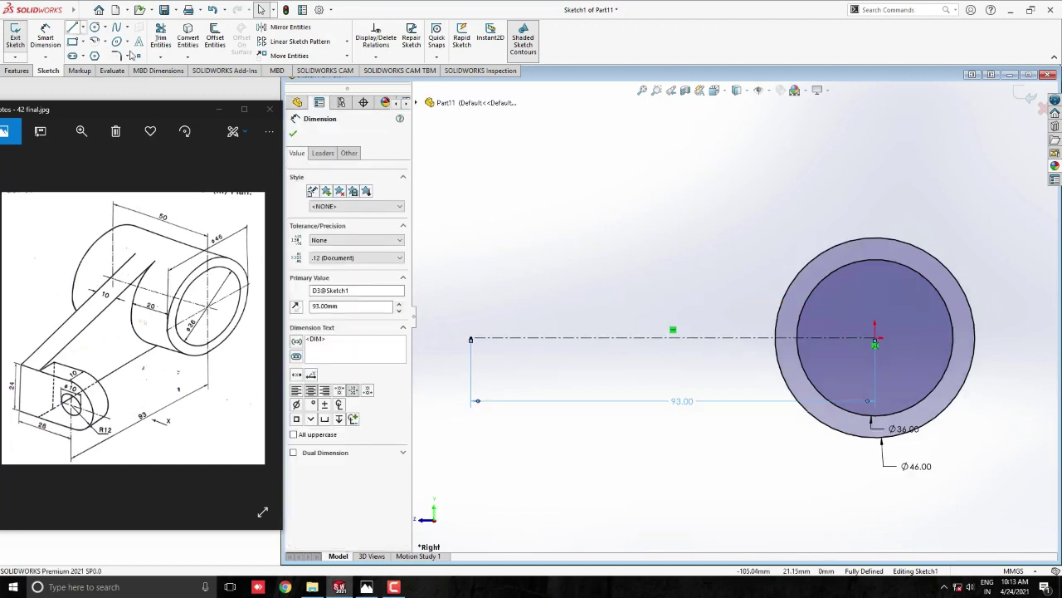
Step: Draw a 12 mm vertical line and a line tangent to the outer circle, then select both
{"action": "left_click", "coordinate": [72, 27]}
{"action": "left_click", "coordinate": [471, 337]}
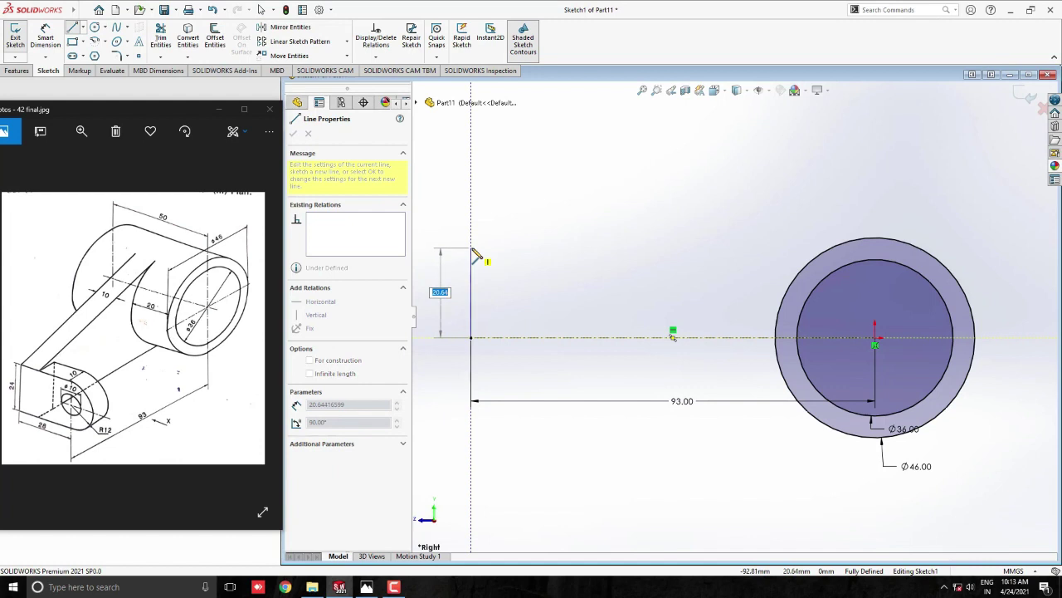
{"action": "type", "text": "12"}
{"action": "key", "text": "Return"}
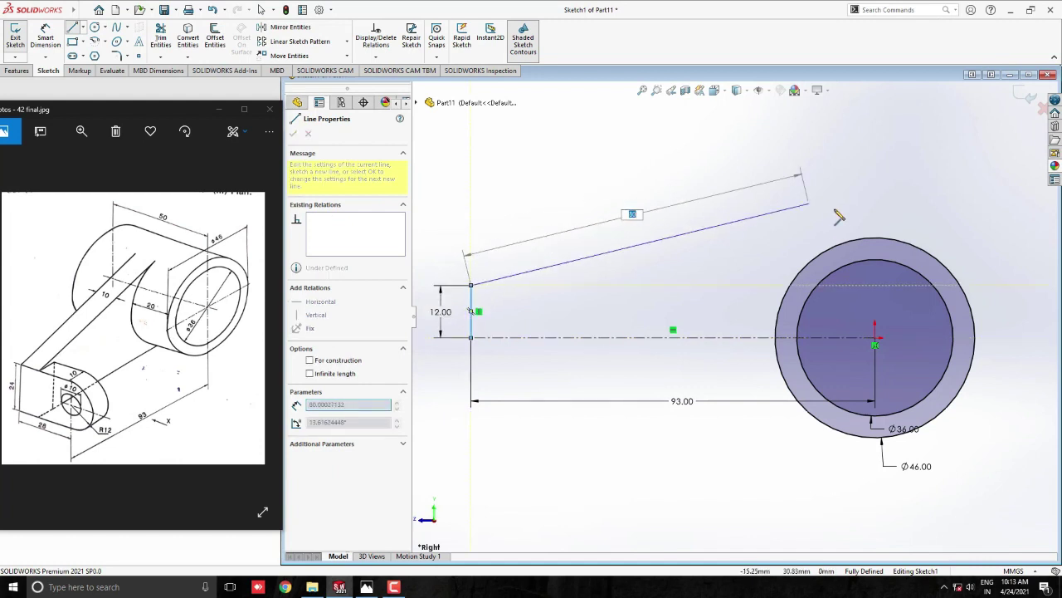
{"action": "left_click", "coordinate": [870, 243]}
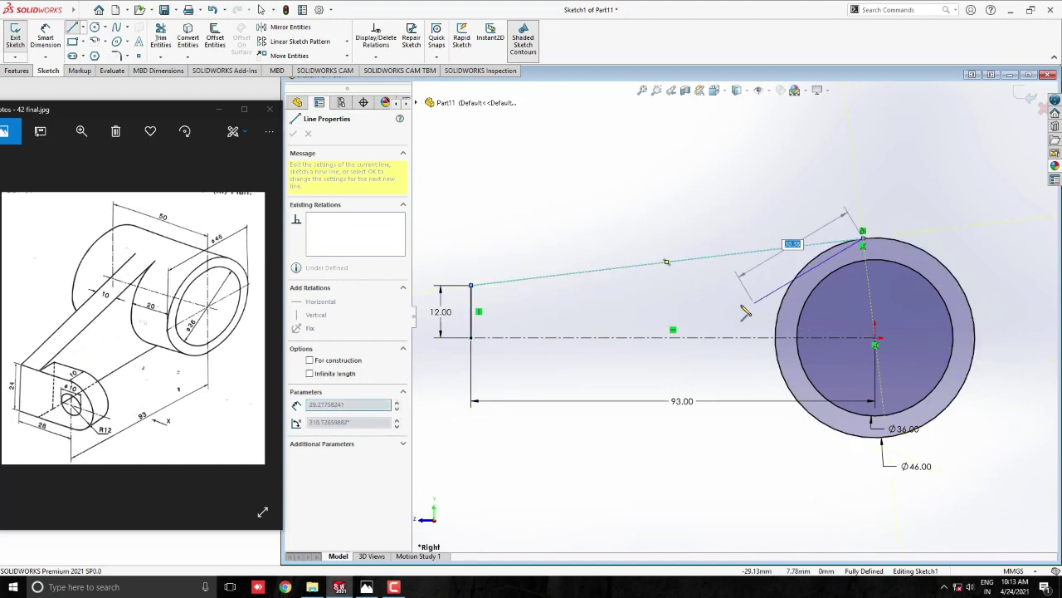
{"action": "key", "text": "Escape"}
{"action": "left_click_drag", "start_coordinate": [543, 321], "coordinate": [463, 261]}
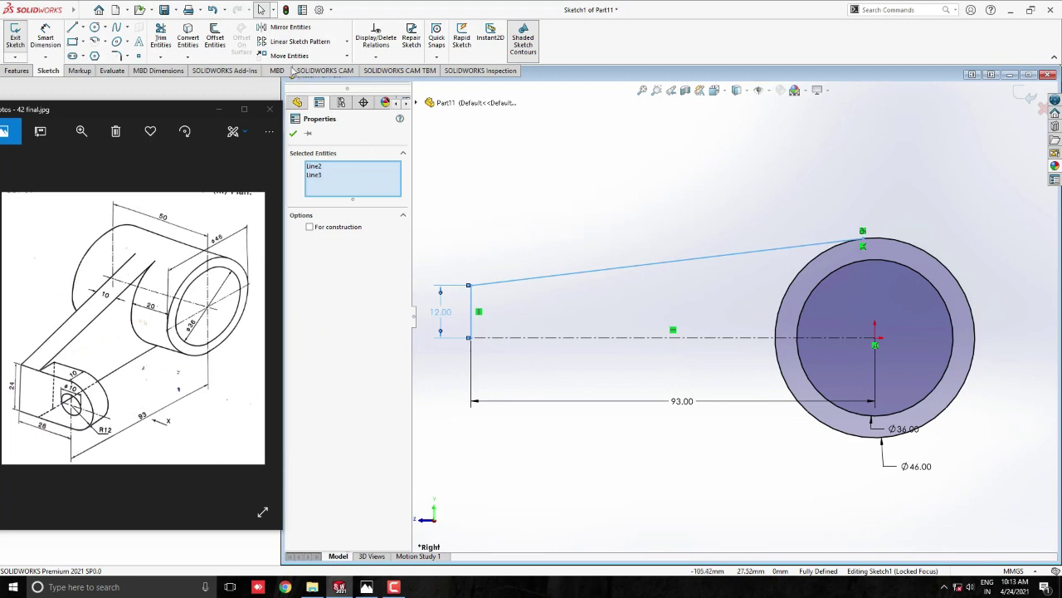
Step: Mirror the vertical and sloped lines about the 93 mm centerline
{"action": "left_click", "coordinate": [286, 26]}
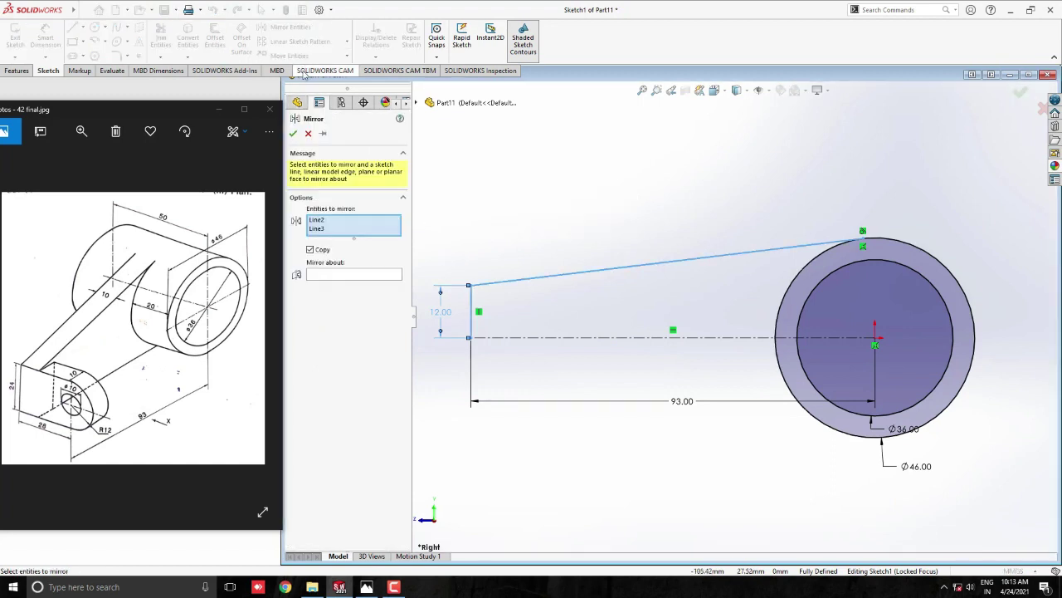
{"action": "left_click", "coordinate": [325, 277]}
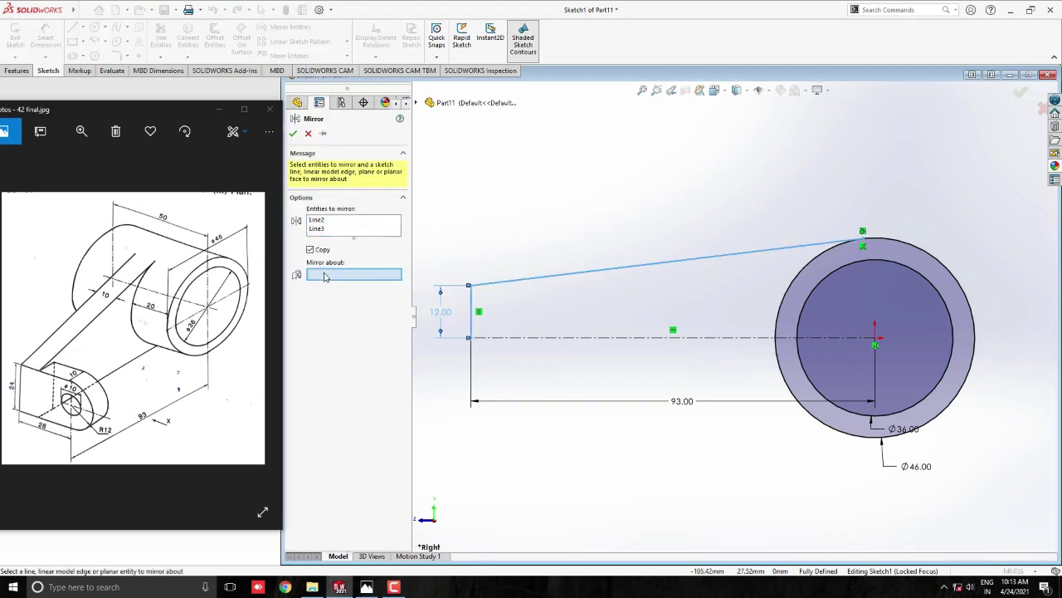
{"action": "left_click", "coordinate": [529, 338]}
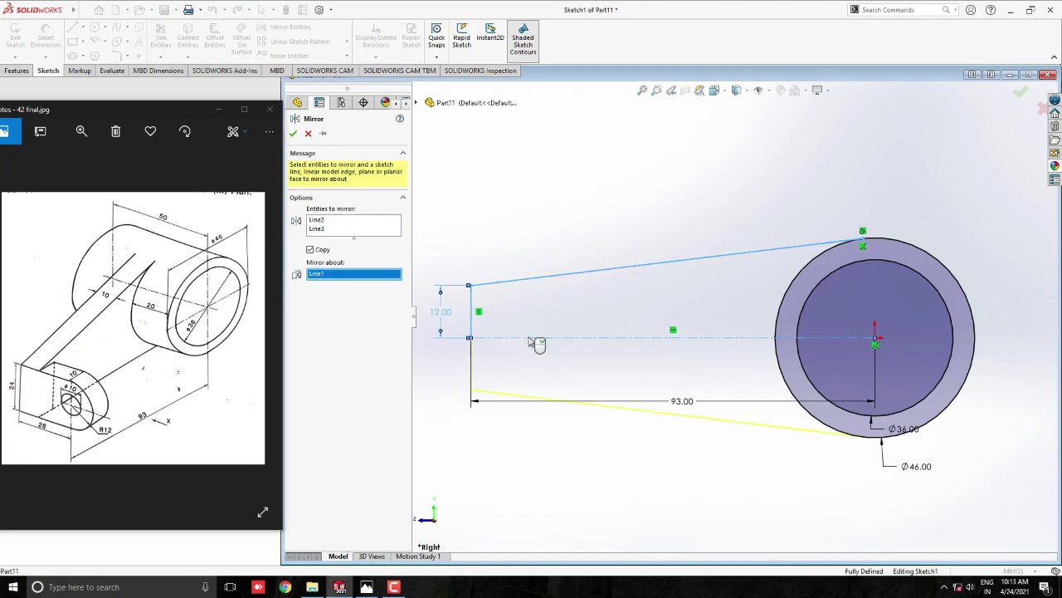
{"action": "right_click", "coordinate": [531, 340]}
{"action": "key", "text": "z"}
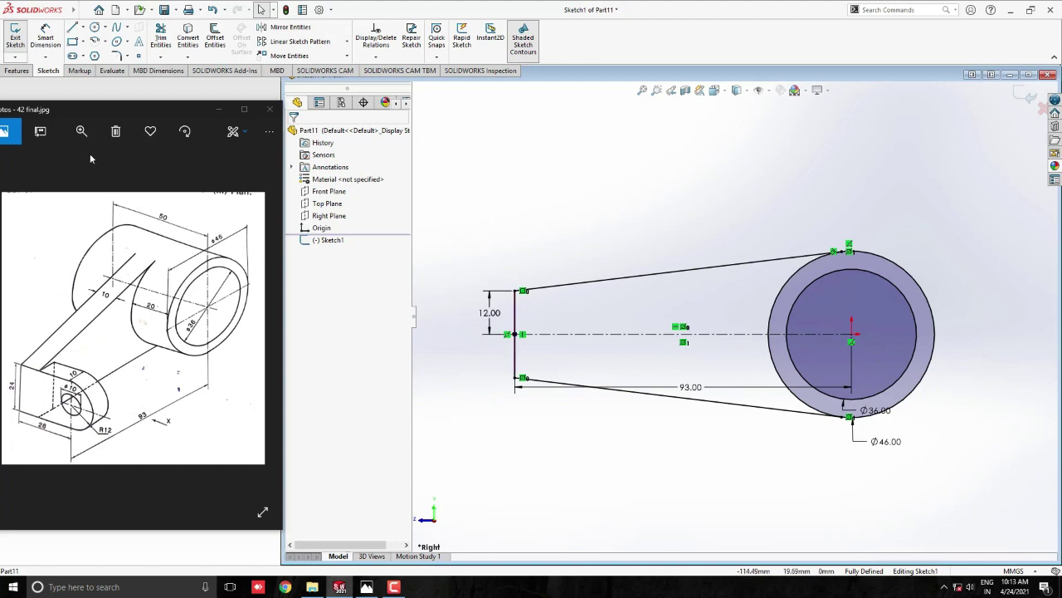
Step: Extrude the ring between the Ø46 and Ø36 circles 50 mm mid-plane into a hollow cylinder
{"action": "left_click", "coordinate": [16, 70]}
{"action": "left_click", "coordinate": [21, 40]}
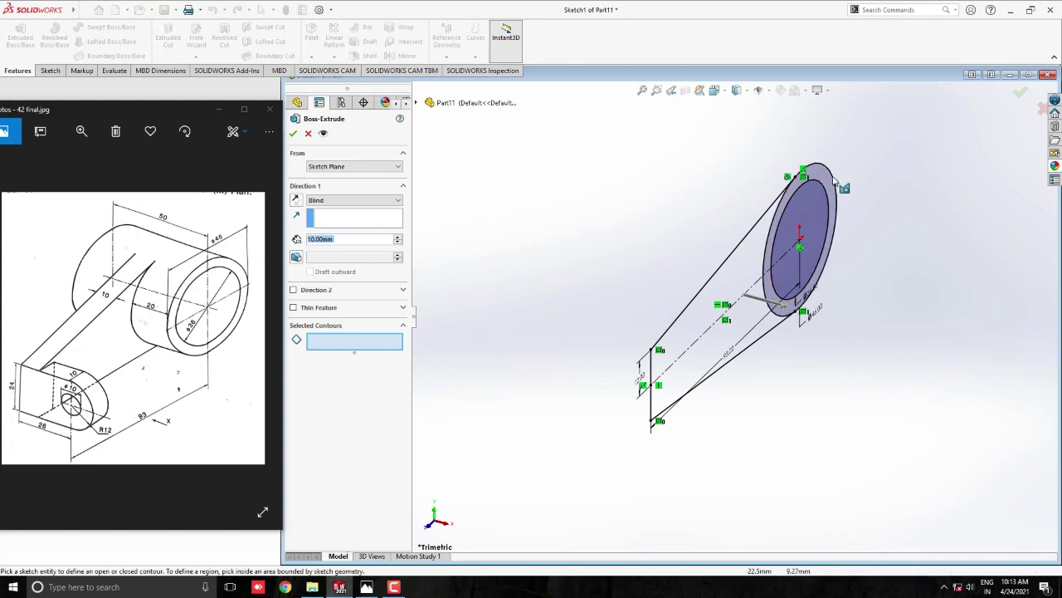
{"action": "left_click", "coordinate": [828, 180]}
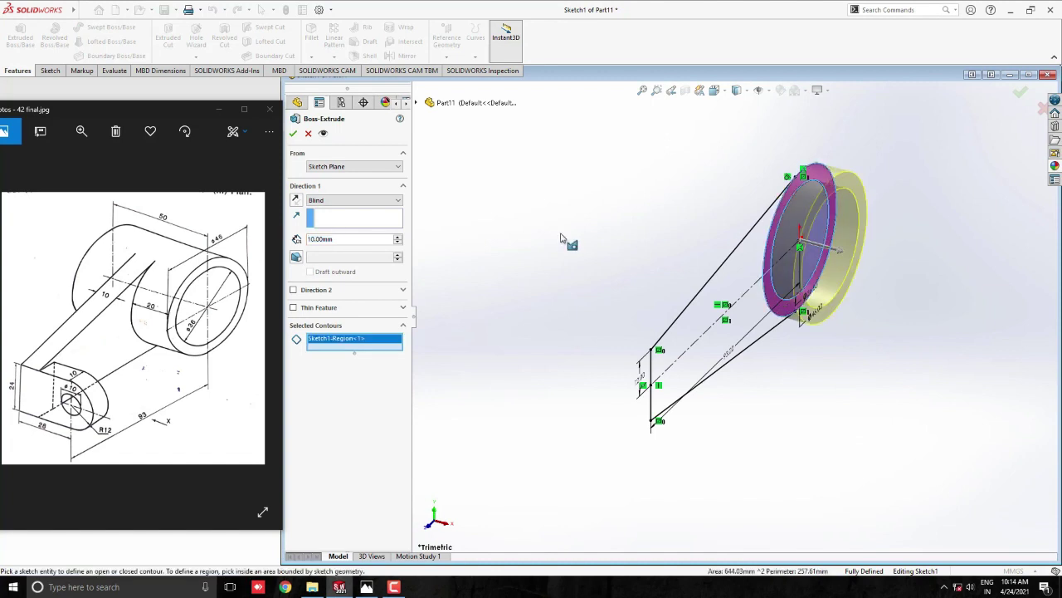
{"action": "left_click", "coordinate": [365, 205]}
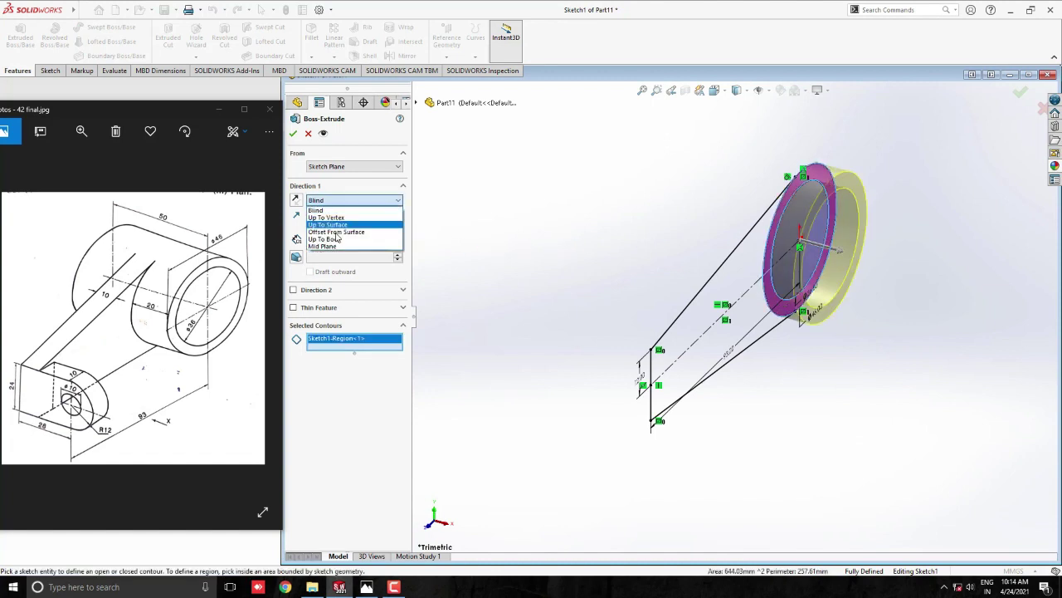
{"action": "left_click", "coordinate": [337, 247]}
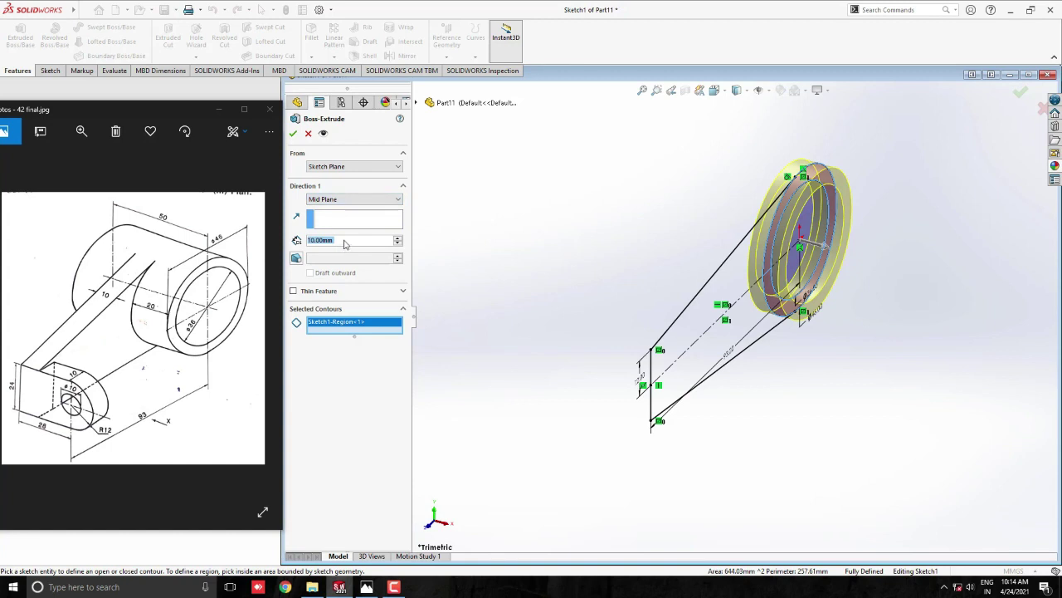
{"action": "type", "text": "50"}
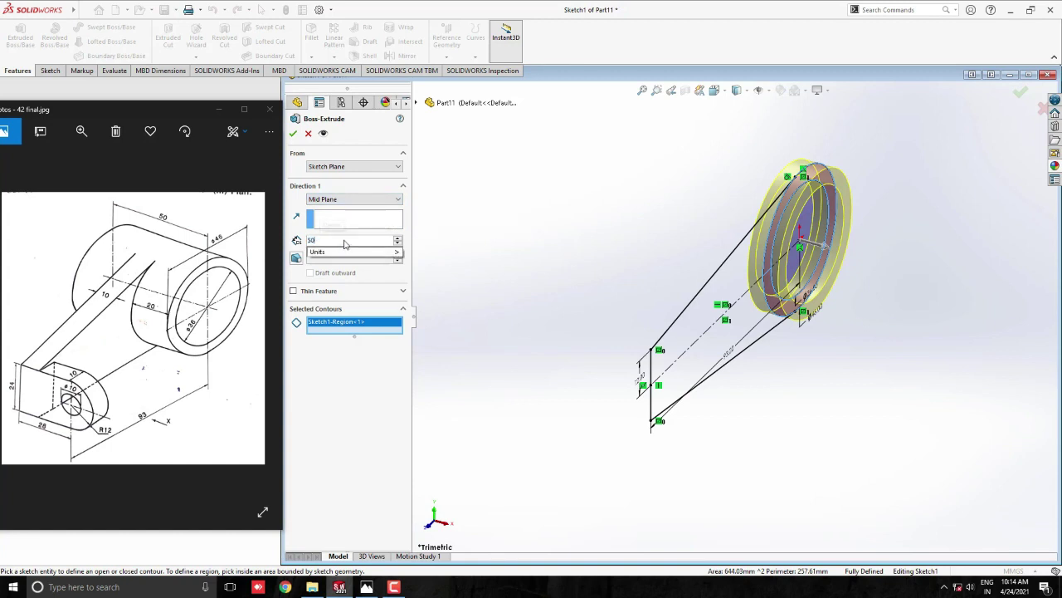
{"action": "key", "text": "Return"}
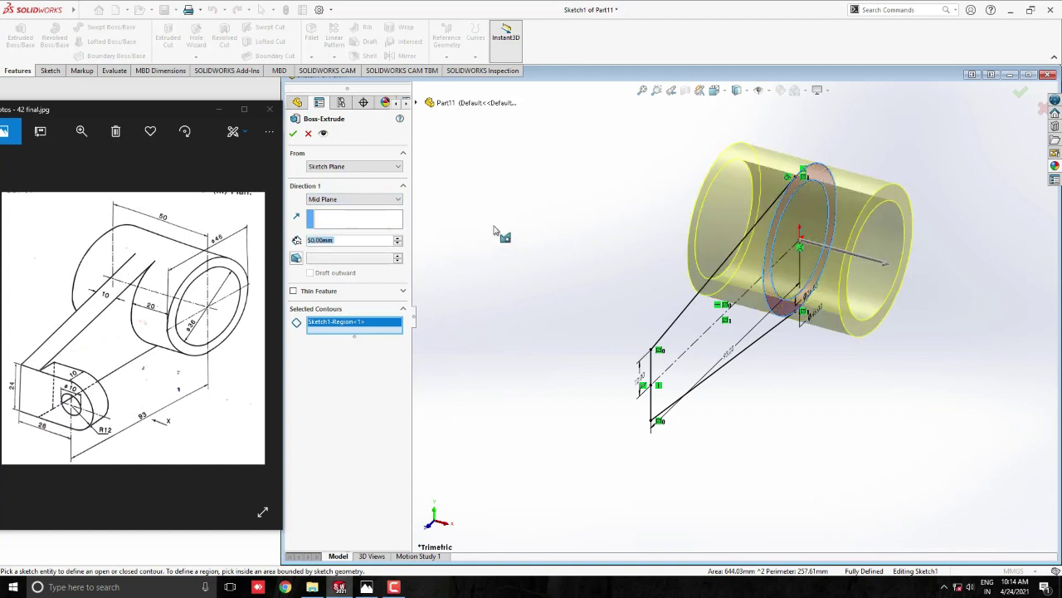
{"action": "left_click", "coordinate": [293, 135]}
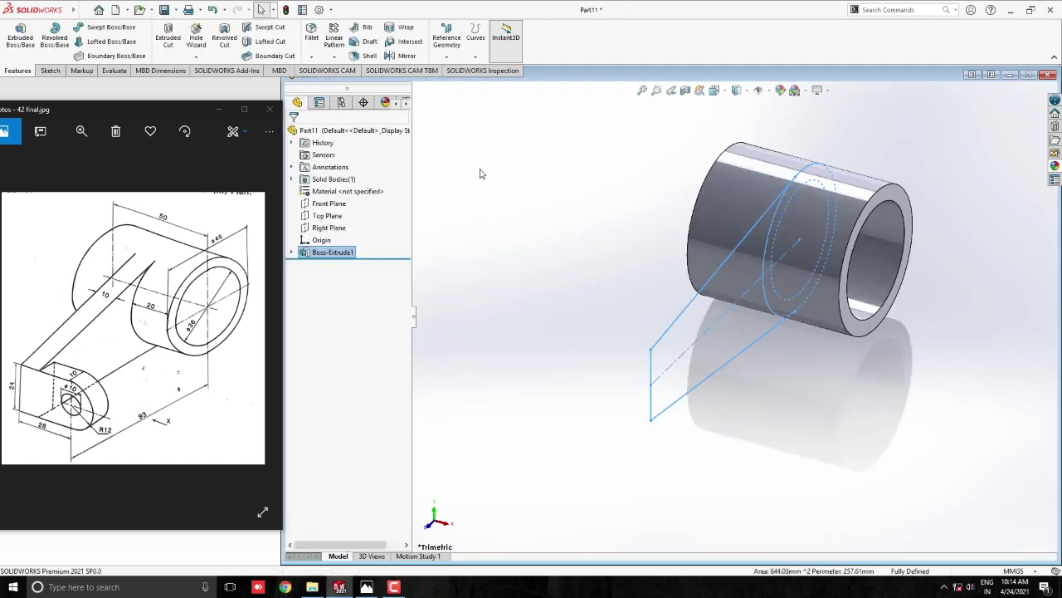
{"action": "left_click", "coordinate": [479, 174]}
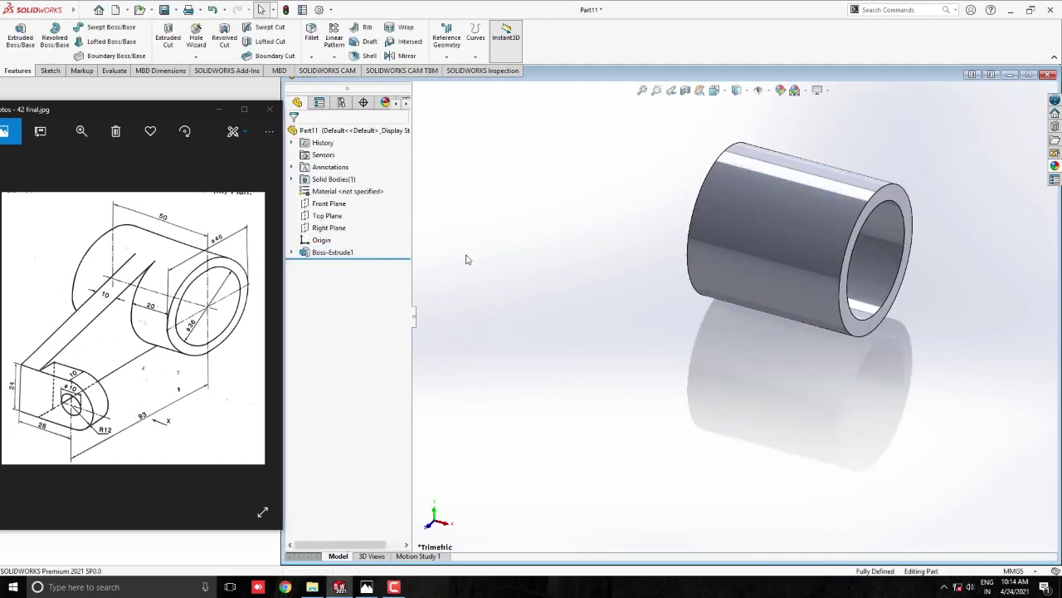
{"action": "left_click", "coordinate": [292, 253]}
Step: Extrude both arm regions of Sketch1 10 mm mid-plane into a rib merged with the cylinder
{"action": "left_click", "coordinate": [332, 264]}
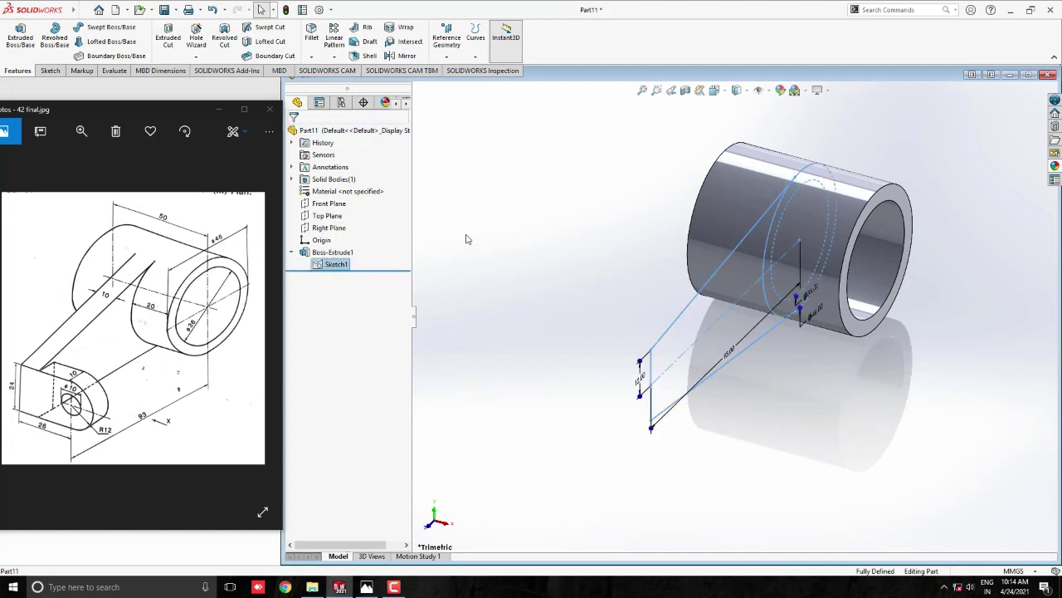
{"action": "left_click", "coordinate": [19, 37]}
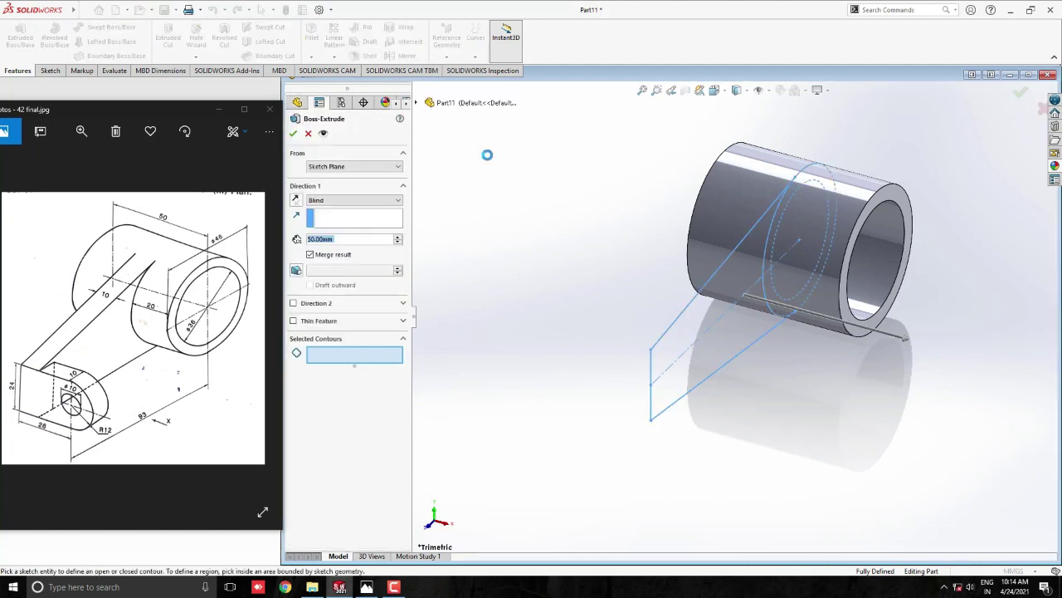
{"action": "left_click", "coordinate": [704, 366]}
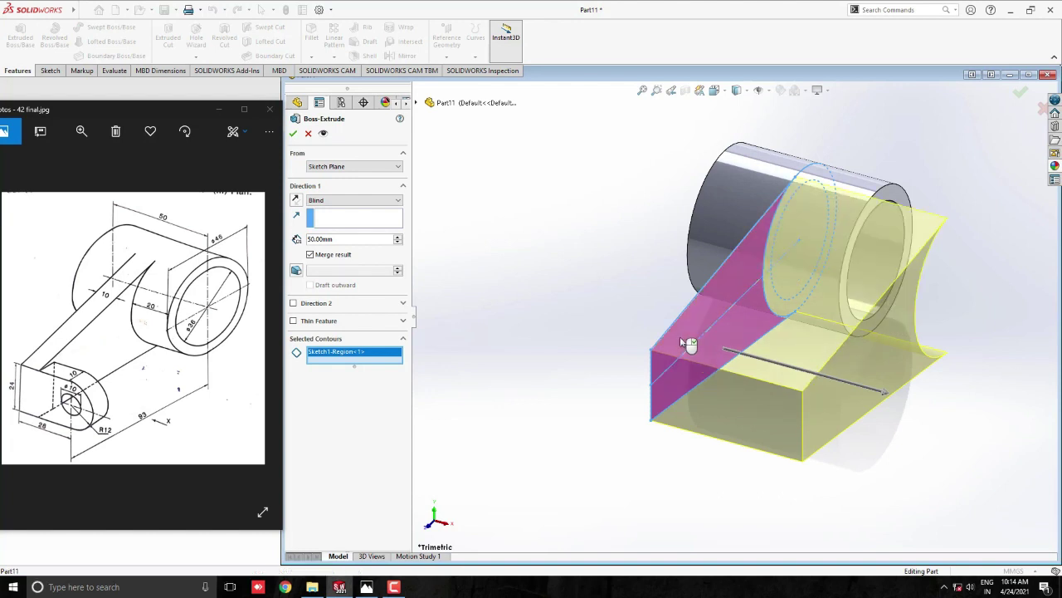
{"action": "left_click", "coordinate": [679, 336]}
{"action": "left_click", "coordinate": [382, 200]}
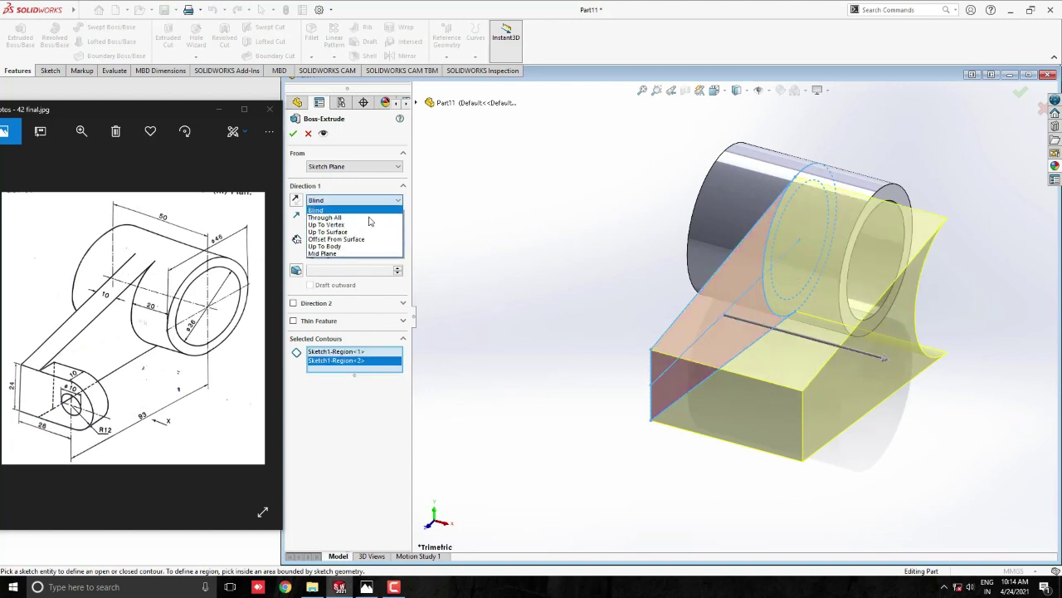
{"action": "left_click", "coordinate": [352, 255]}
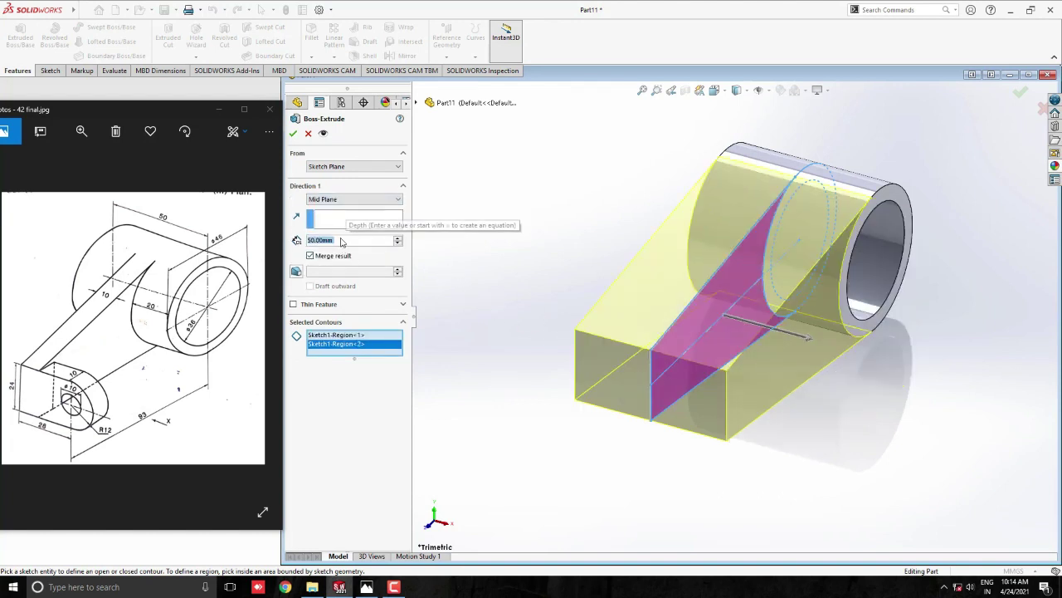
{"action": "type", "text": "10"}
{"action": "key", "text": "Return"}
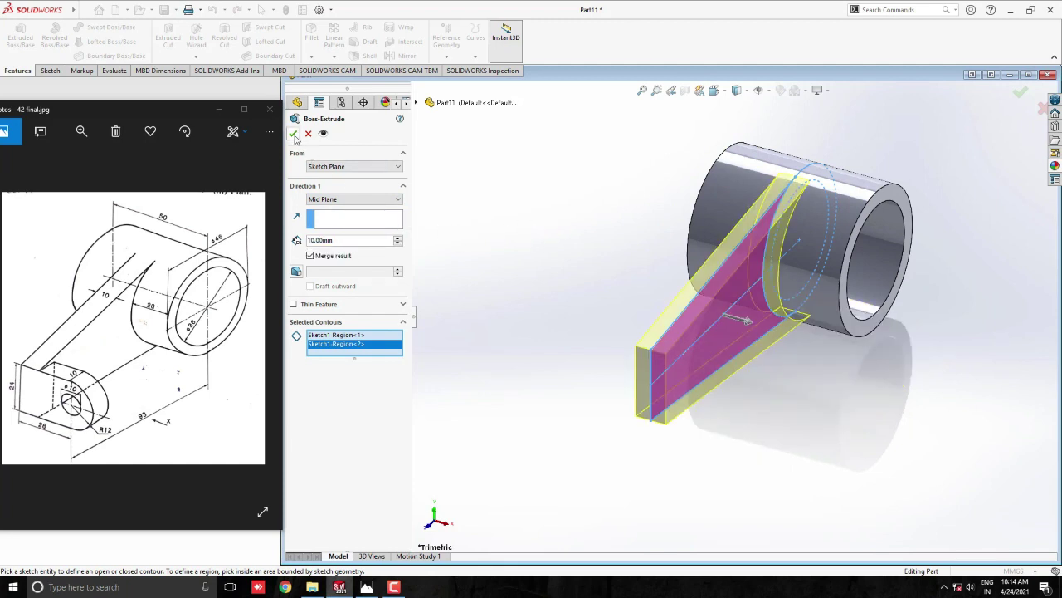
{"action": "key", "text": "Return"}
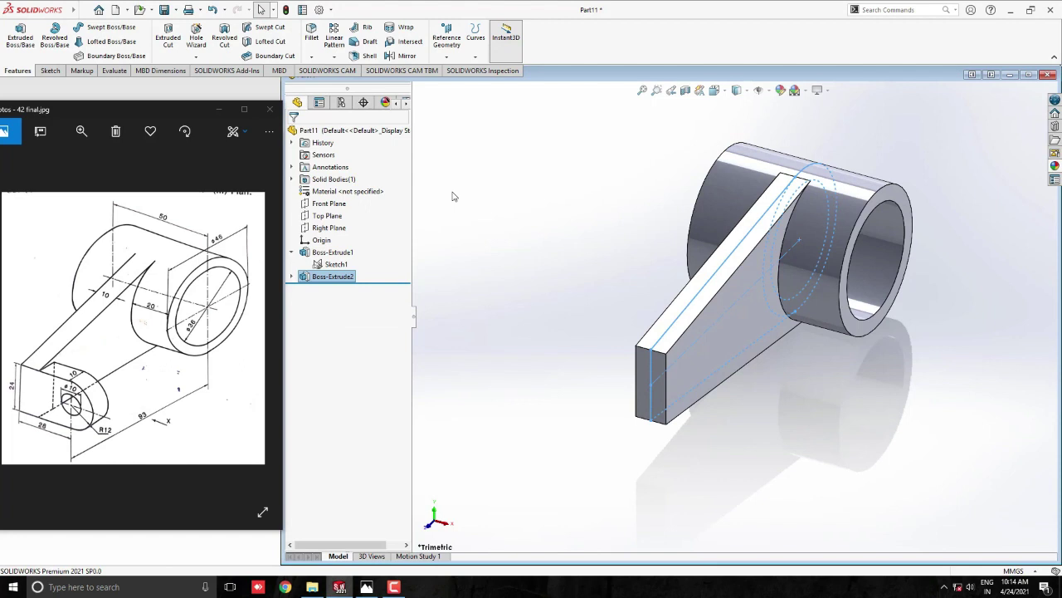
{"action": "left_click", "coordinate": [465, 209]}
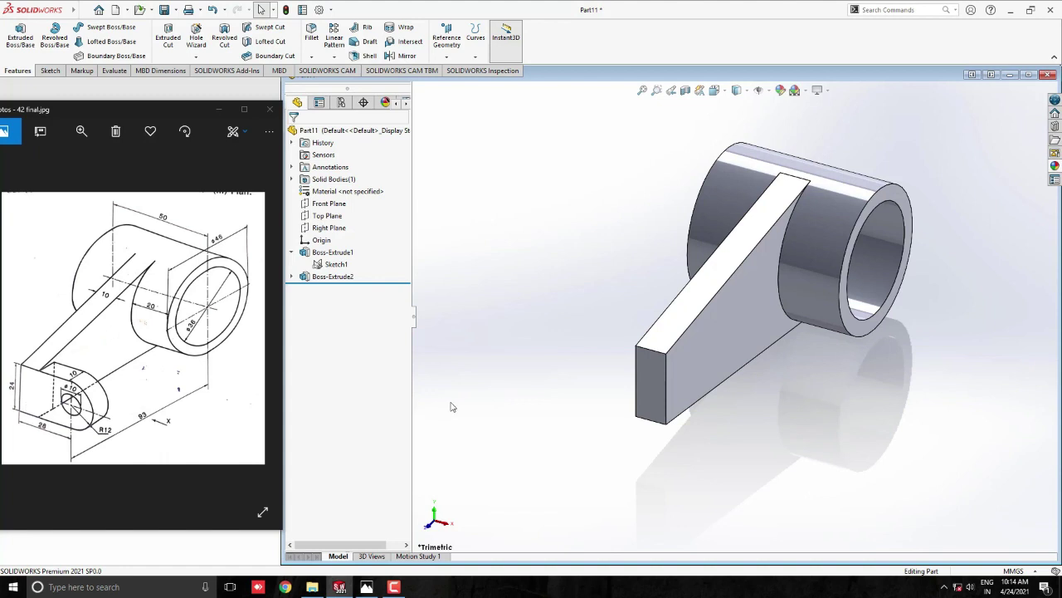
Step: Start a sketch on the arm's end face and draw a 28 mm-wide straight slot
{"action": "left_click", "coordinate": [652, 399]}
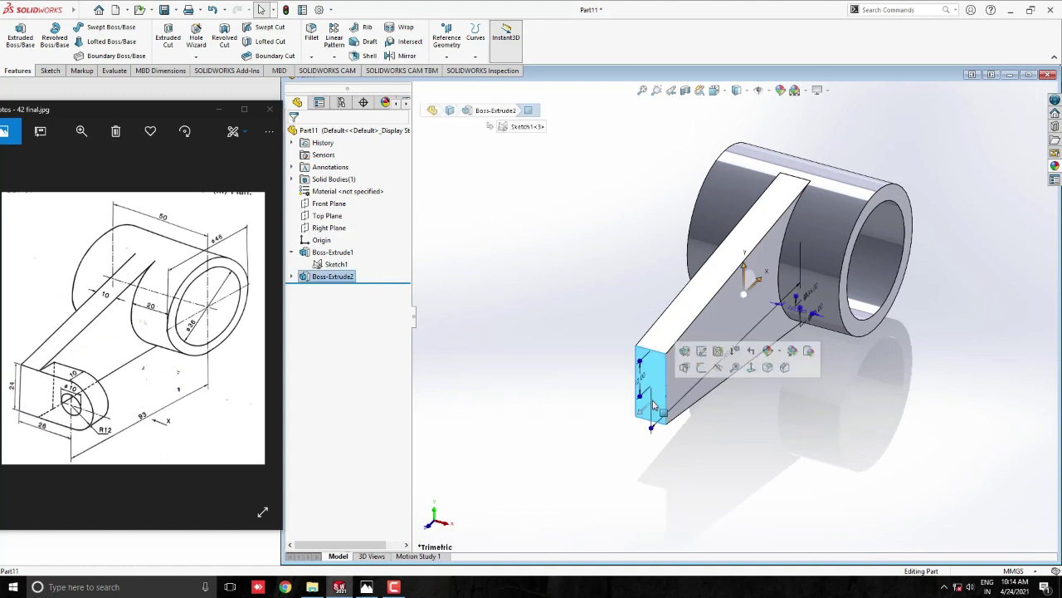
{"action": "left_click", "coordinate": [701, 368]}
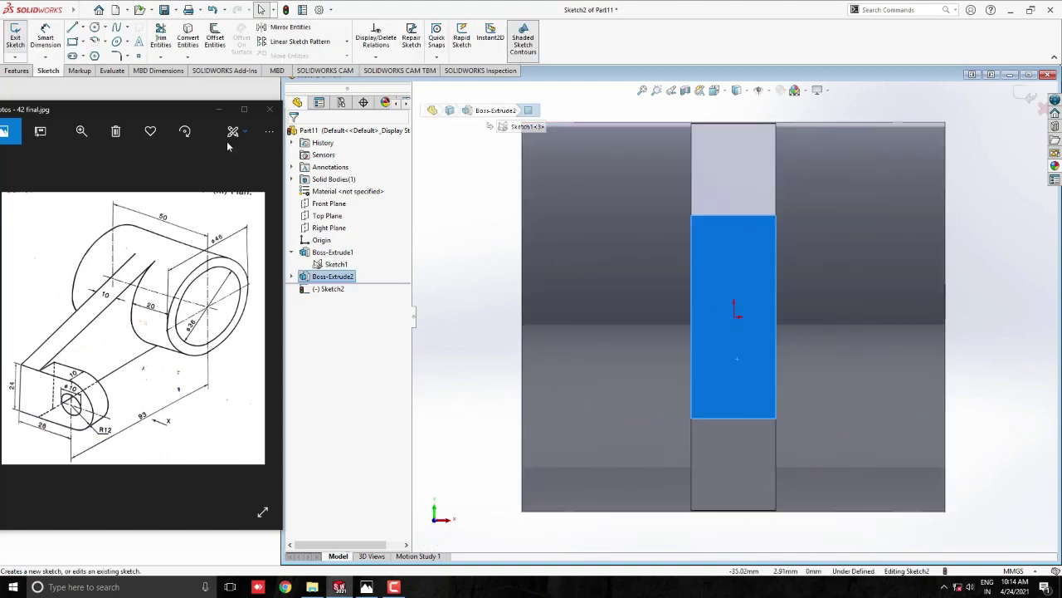
{"action": "left_click", "coordinate": [72, 56]}
{"action": "scroll", "coordinate": [639, 291], "scroll_direction": "up", "scroll_amount": 2}
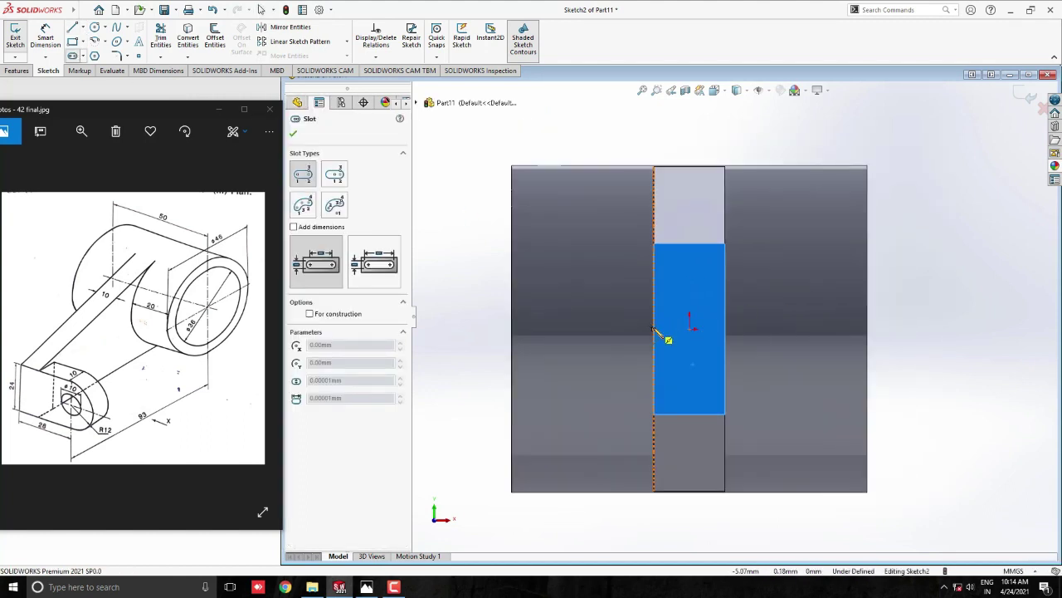
{"action": "left_click", "coordinate": [654, 329]}
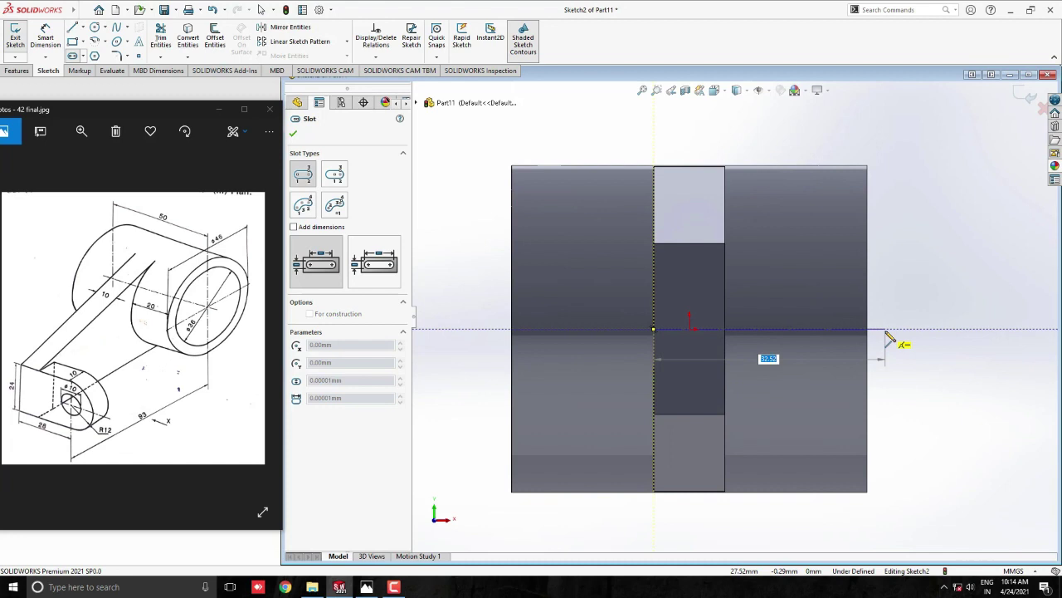
{"action": "left_click", "coordinate": [886, 332]}
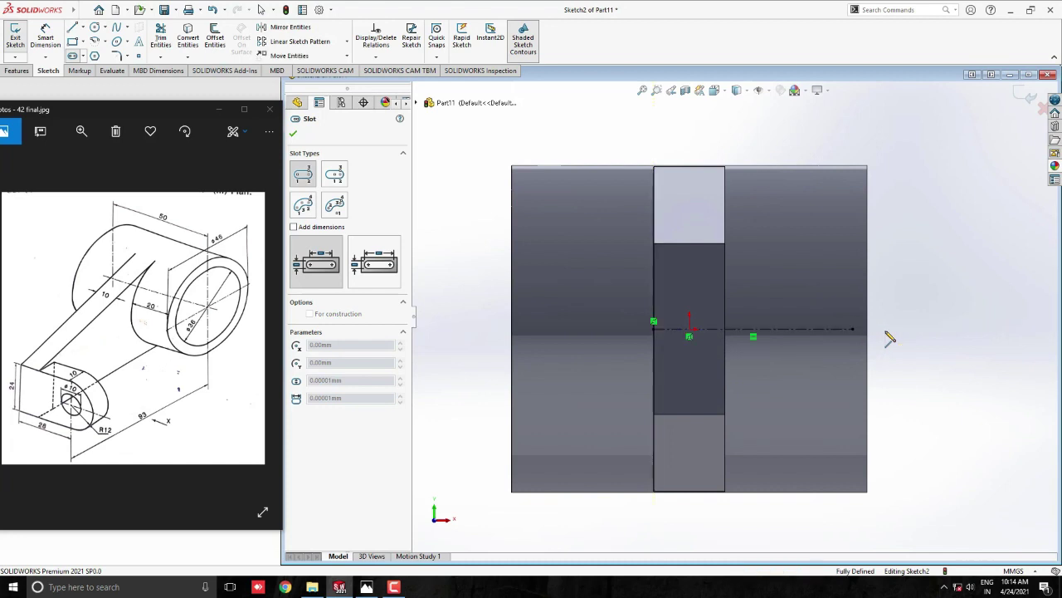
{"action": "left_click", "coordinate": [912, 258]}
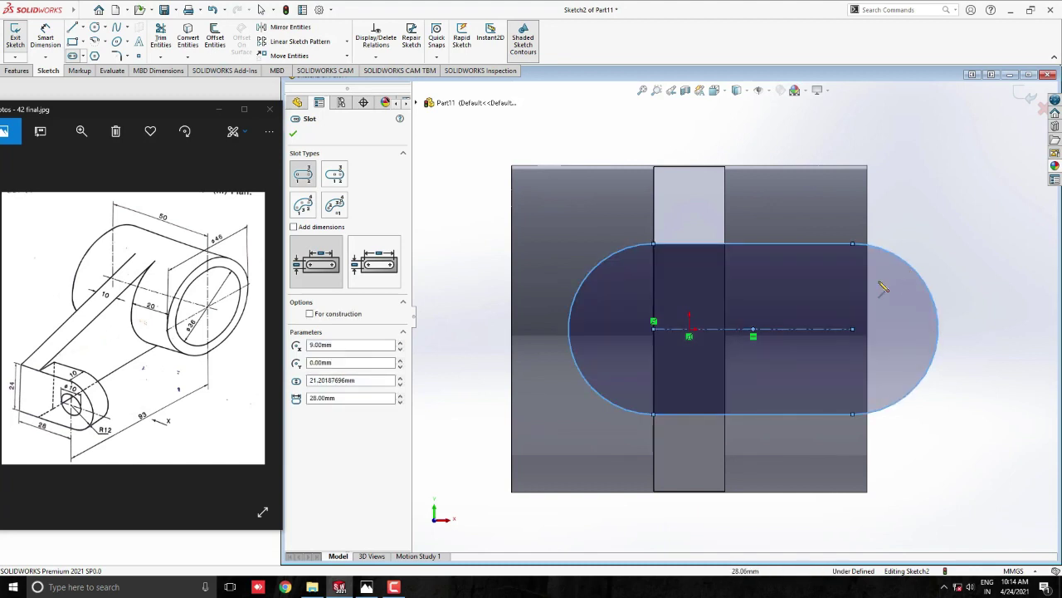
{"action": "key", "text": "Escape"}
Step: Add a Ø10 circle at the slot's right arc centre and a vertical line across its left end
{"action": "left_click", "coordinate": [95, 27]}
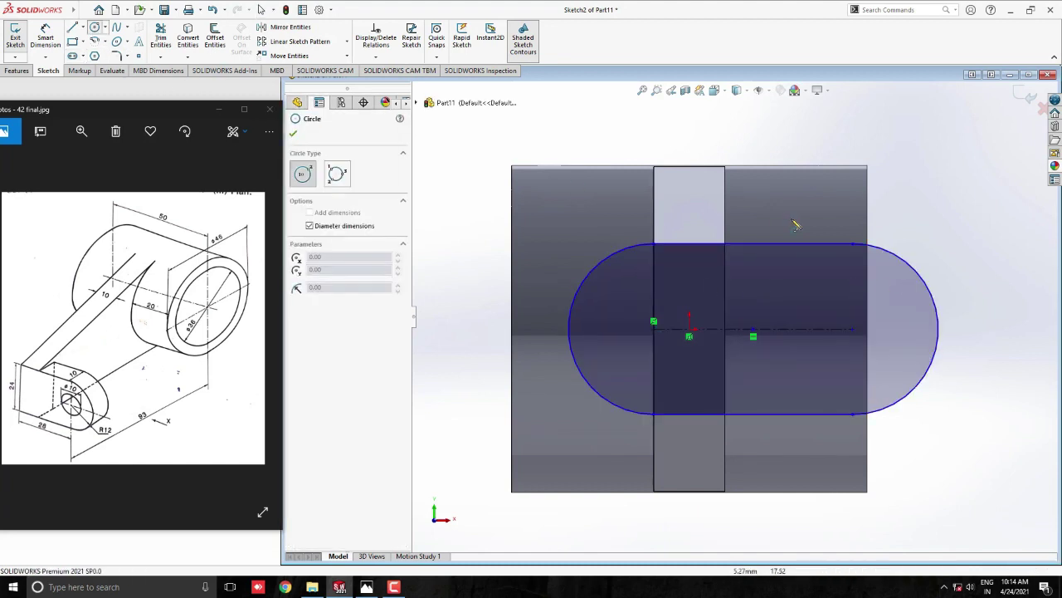
{"action": "left_click", "coordinate": [853, 329]}
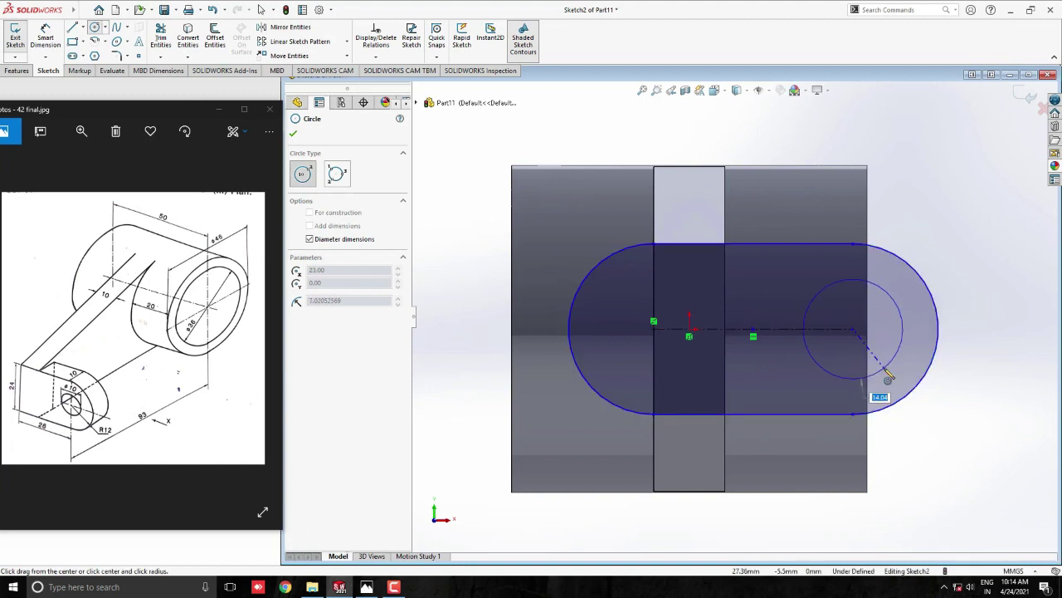
{"action": "key", "text": "Return"}
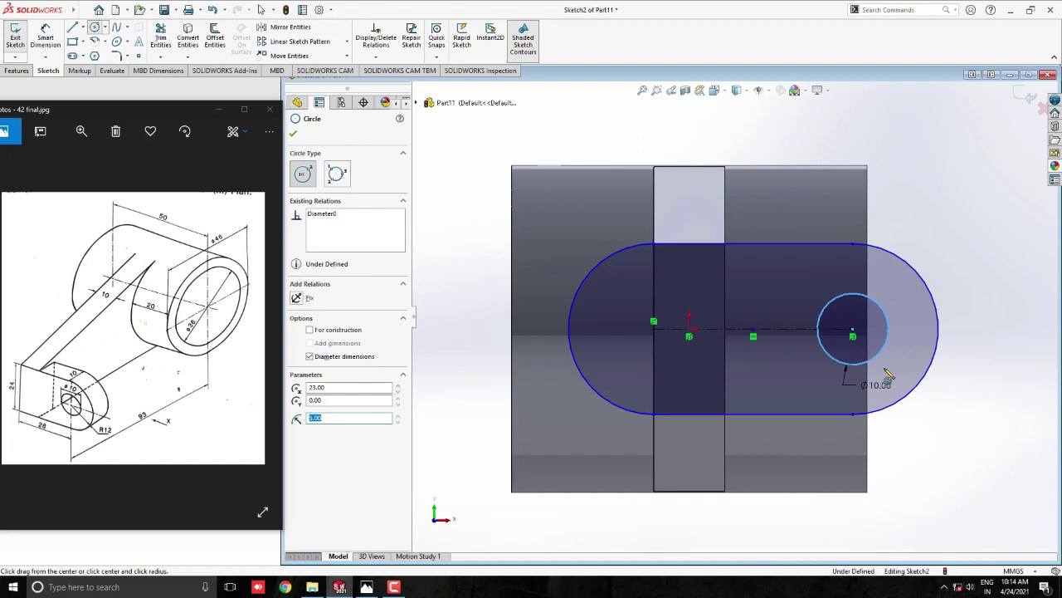
{"action": "key", "text": "Escape"}
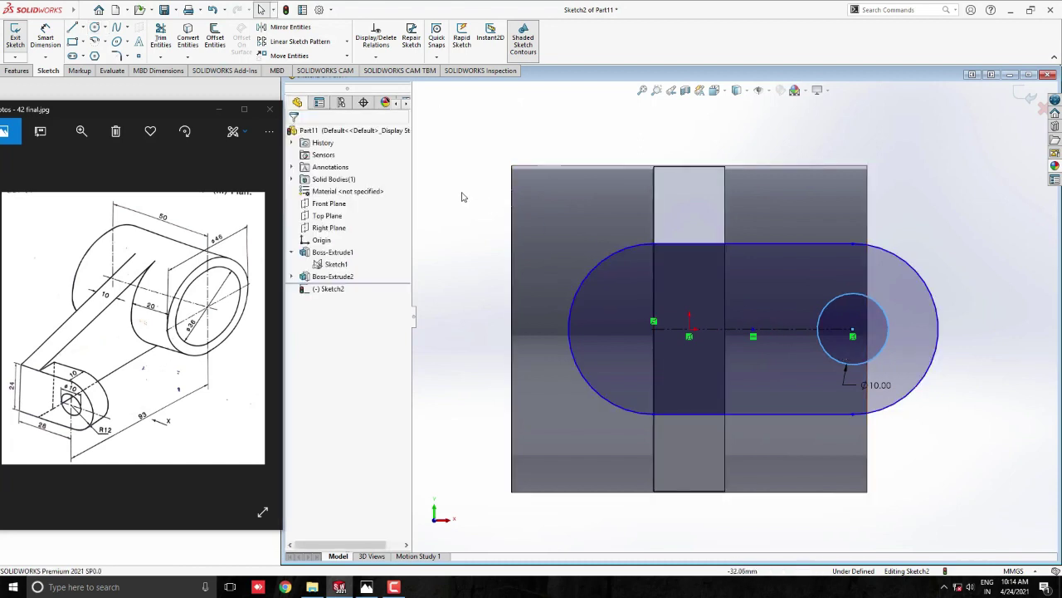
{"action": "left_click", "coordinate": [73, 27]}
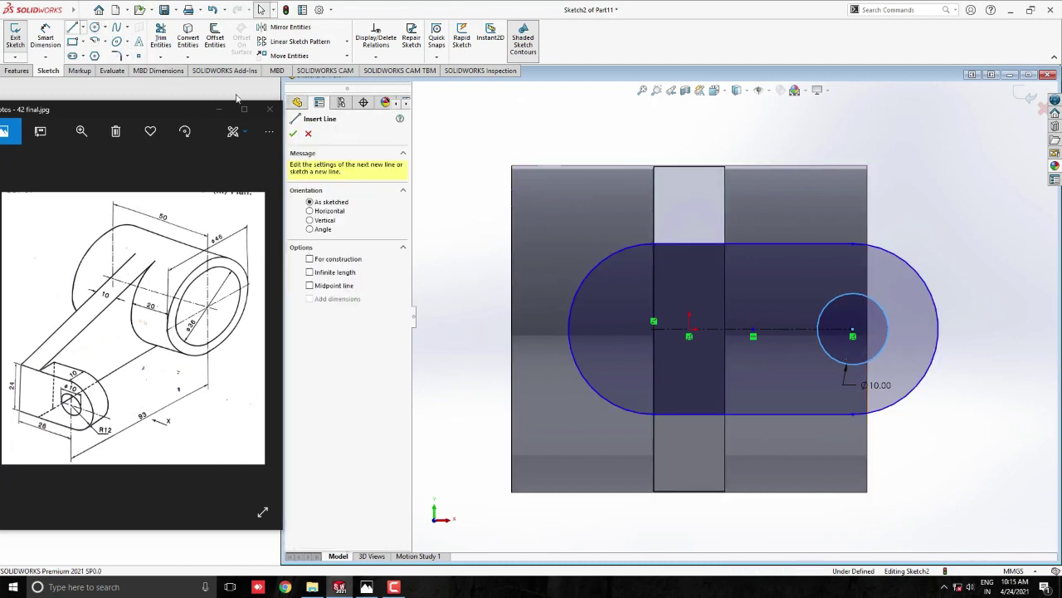
{"action": "left_click", "coordinate": [654, 245]}
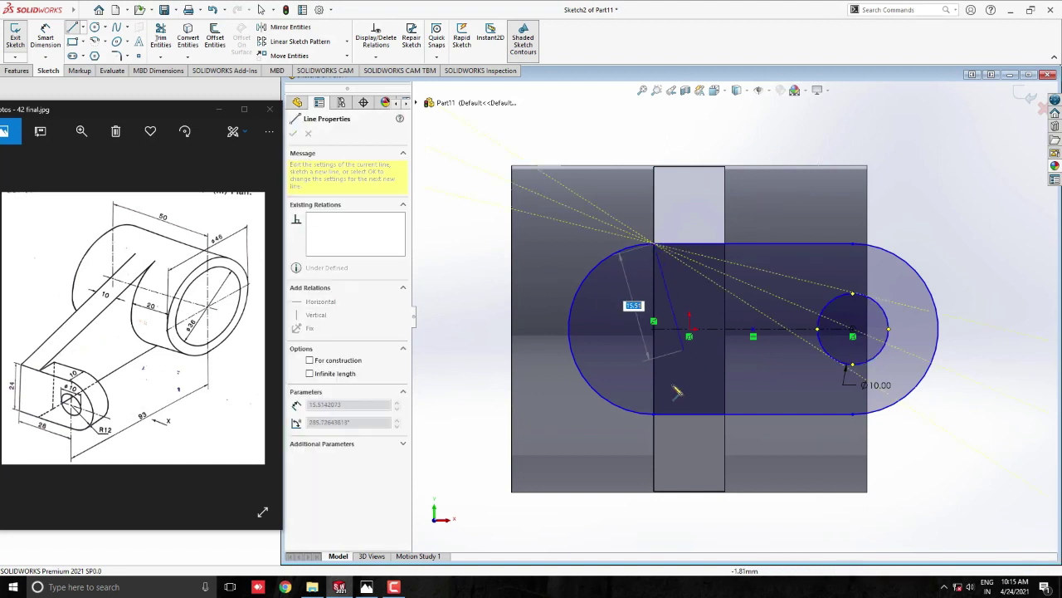
{"action": "left_click", "coordinate": [654, 421]}
{"action": "key", "text": "Escape"}
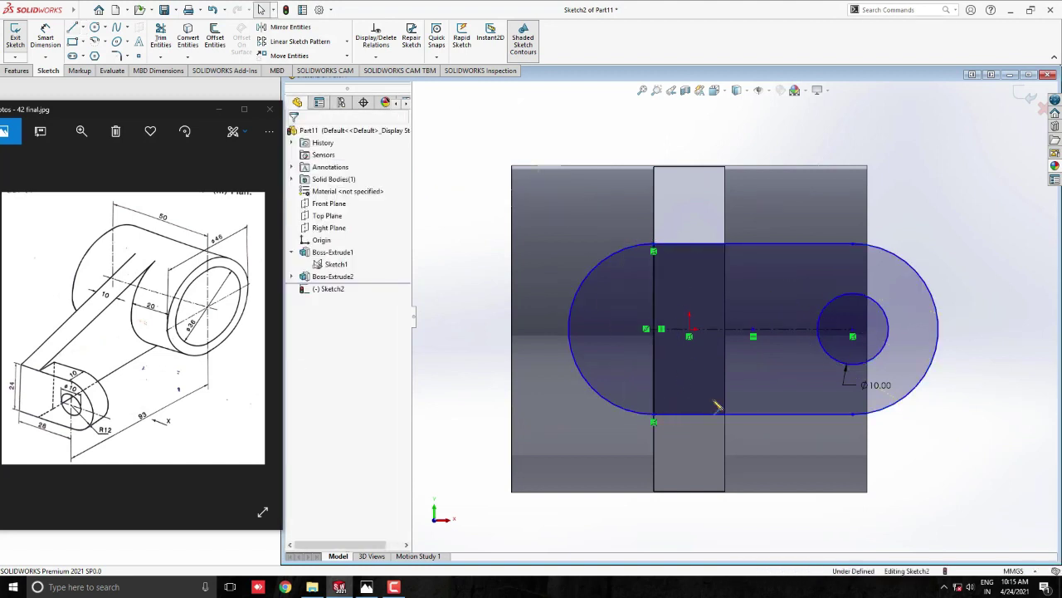
Step: Extrude the holed slot region 10 mm in the reversed direction to form the lug
{"action": "left_click", "coordinate": [16, 70]}
{"action": "left_click", "coordinate": [20, 35]}
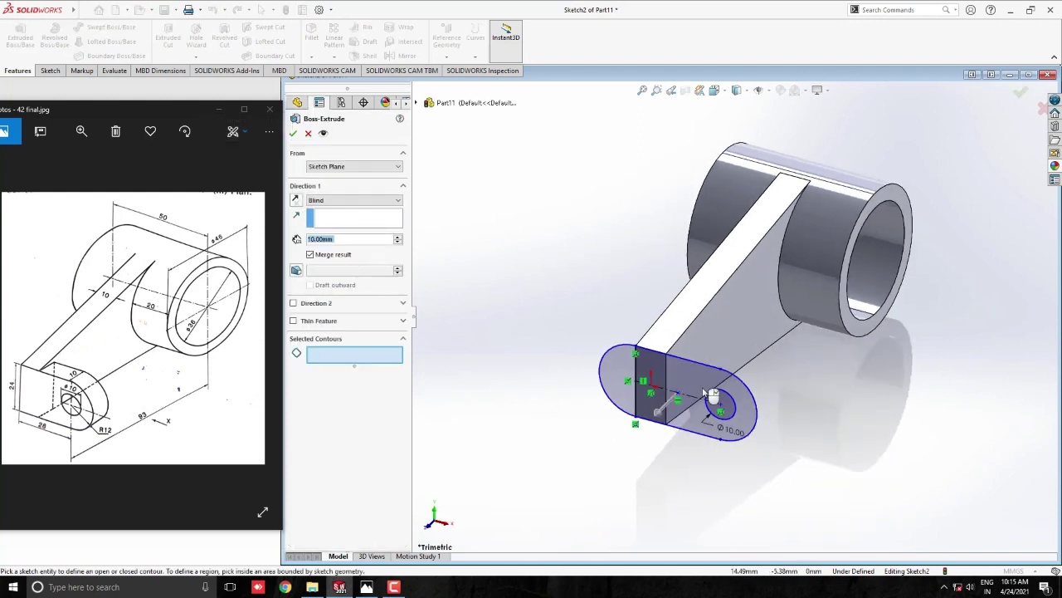
{"action": "left_click", "coordinate": [704, 386]}
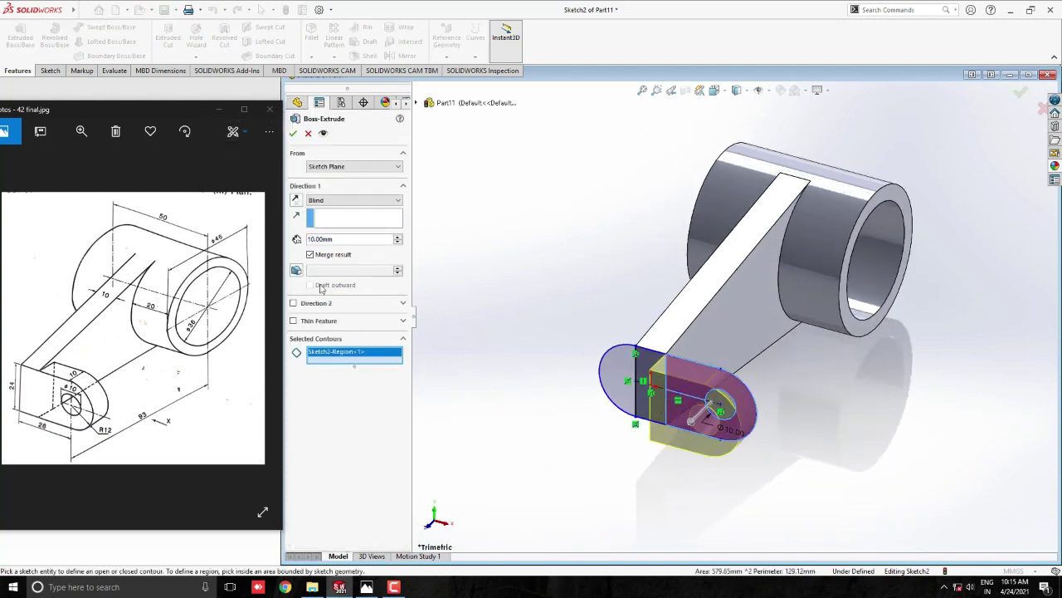
{"action": "left_click", "coordinate": [297, 200]}
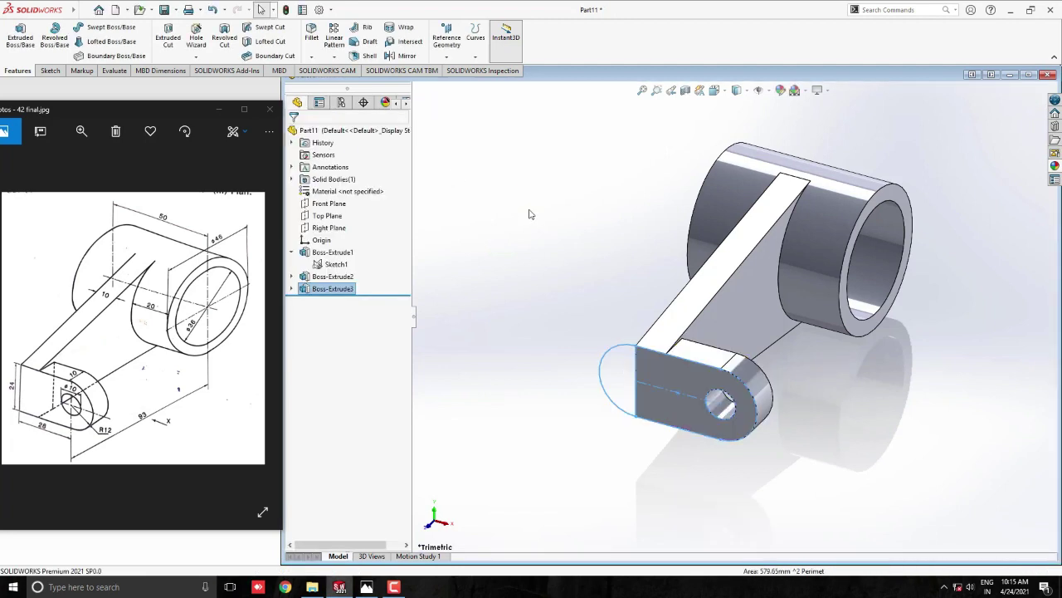
Step: Apply a 2 mm fillet to the arm-to-cylinder and arm-to-lug joint edges
{"action": "scroll", "coordinate": [888, 301], "scroll_direction": "down", "scroll_amount": 1}
{"action": "scroll", "coordinate": [873, 303], "scroll_direction": "down", "scroll_amount": 1}
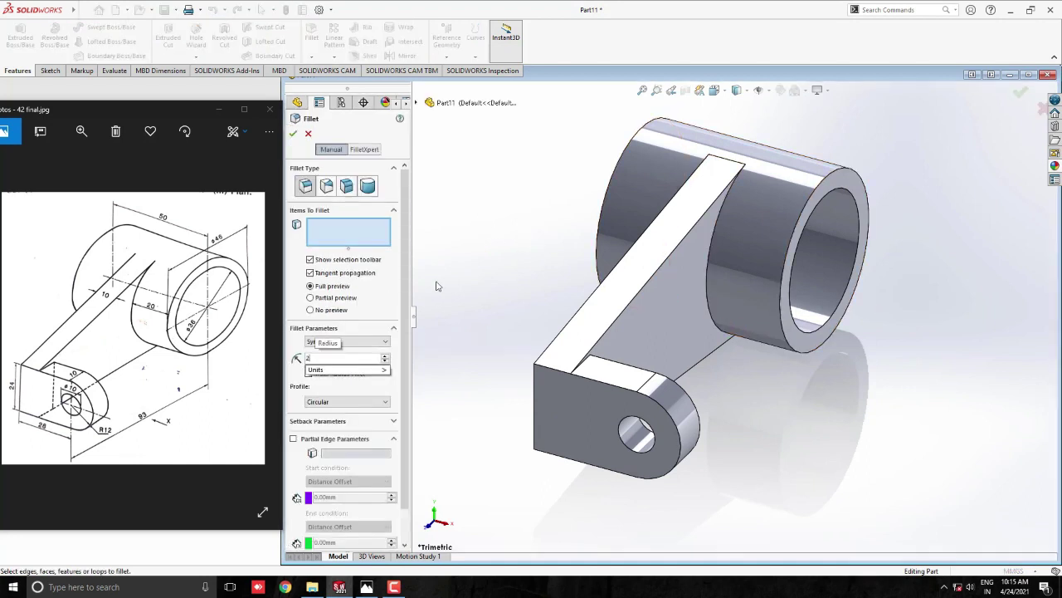
{"action": "scroll", "coordinate": [711, 274], "scroll_direction": "down", "scroll_amount": 2}
{"action": "left_click", "coordinate": [711, 263]}
{"action": "middle_click_drag", "start_coordinate": [712, 263], "coordinate": [705, 247]}
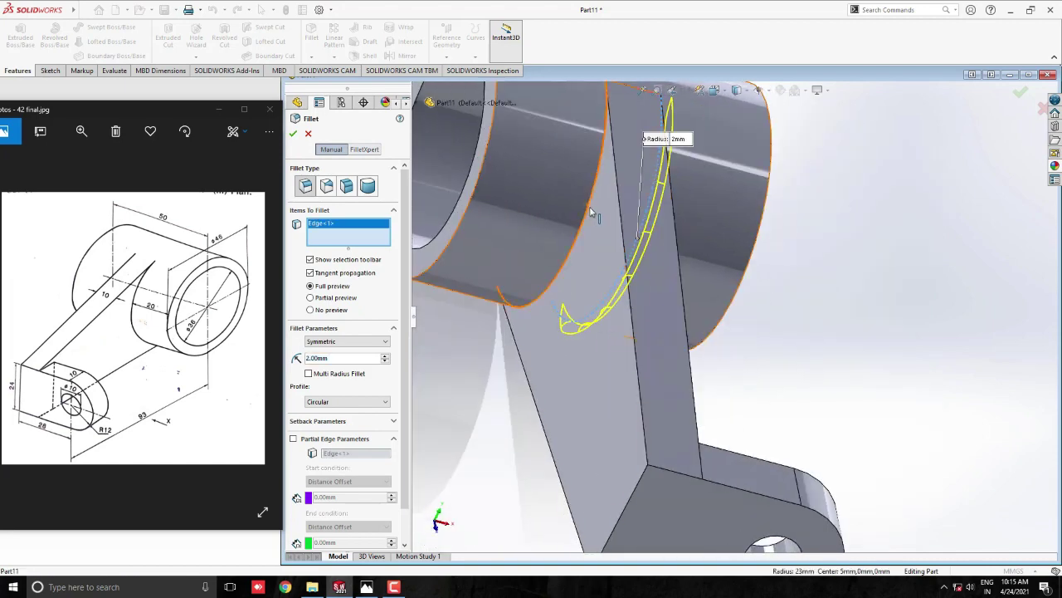
{"action": "left_click", "coordinate": [606, 214]}
{"action": "scroll", "coordinate": [678, 275], "scroll_direction": "up", "scroll_amount": 3}
{"action": "middle_click_drag", "start_coordinate": [693, 317], "coordinate": [644, 286]}
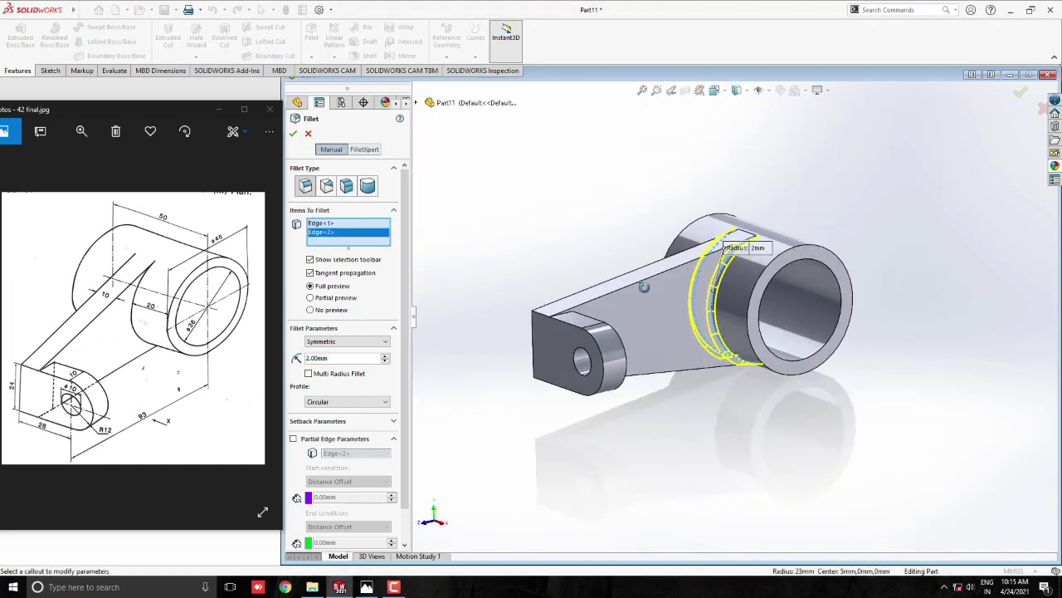
{"action": "middle_click_drag", "start_coordinate": [660, 355], "coordinate": [570, 356]}
{"action": "scroll", "coordinate": [574, 350], "scroll_direction": "down", "scroll_amount": 2}
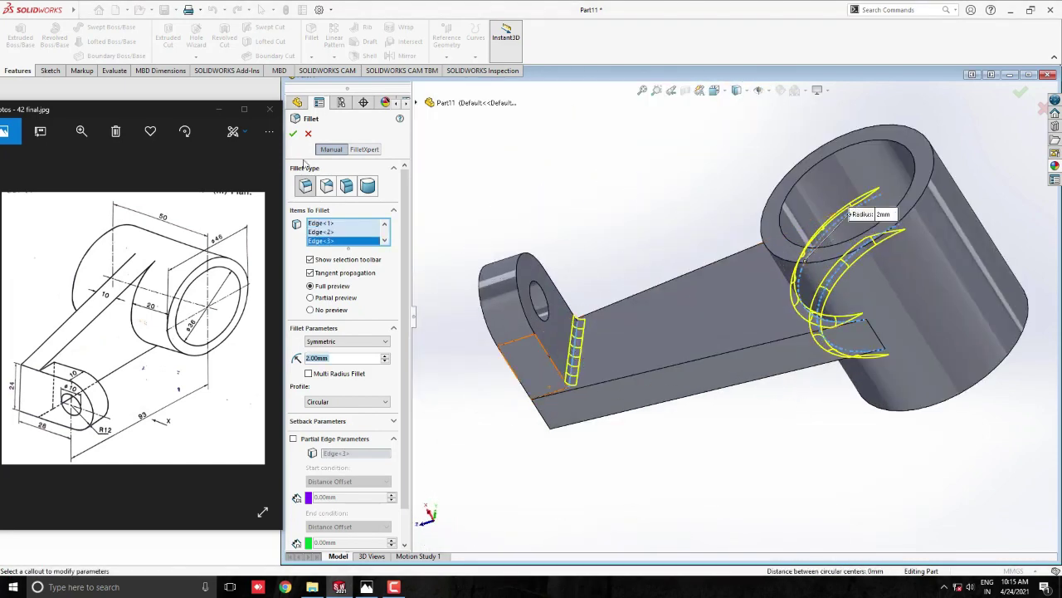
{"action": "left_click", "coordinate": [293, 132]}
{"action": "scroll", "coordinate": [802, 188], "scroll_direction": "down", "scroll_amount": 3}
{"action": "scroll", "coordinate": [660, 269], "scroll_direction": "up", "scroll_amount": 3}
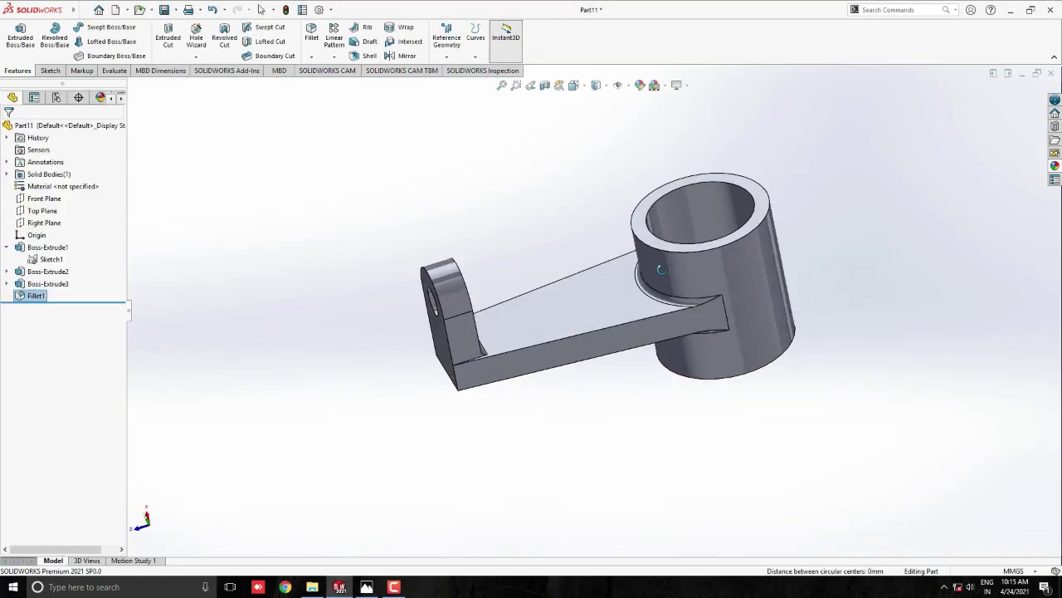
Step: Switch the scene background to Plain White
{"action": "middle_click_drag", "start_coordinate": [660, 269], "coordinate": [825, 273]}
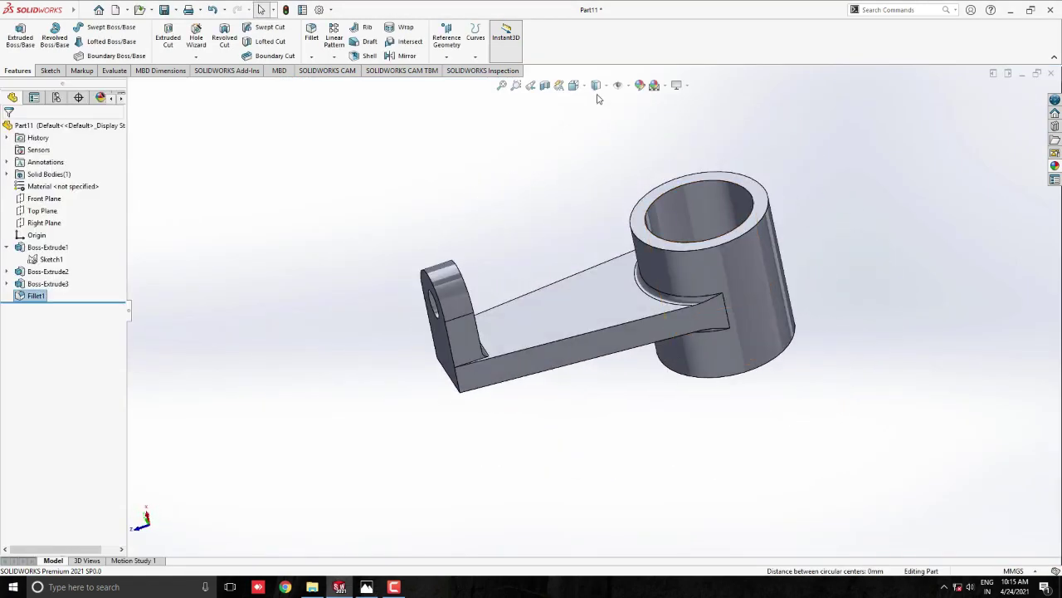
{"action": "left_click", "coordinate": [654, 85]}
{"action": "left_click", "coordinate": [672, 109]}
{"action": "scroll", "coordinate": [676, 245], "scroll_direction": "down", "scroll_amount": 1}
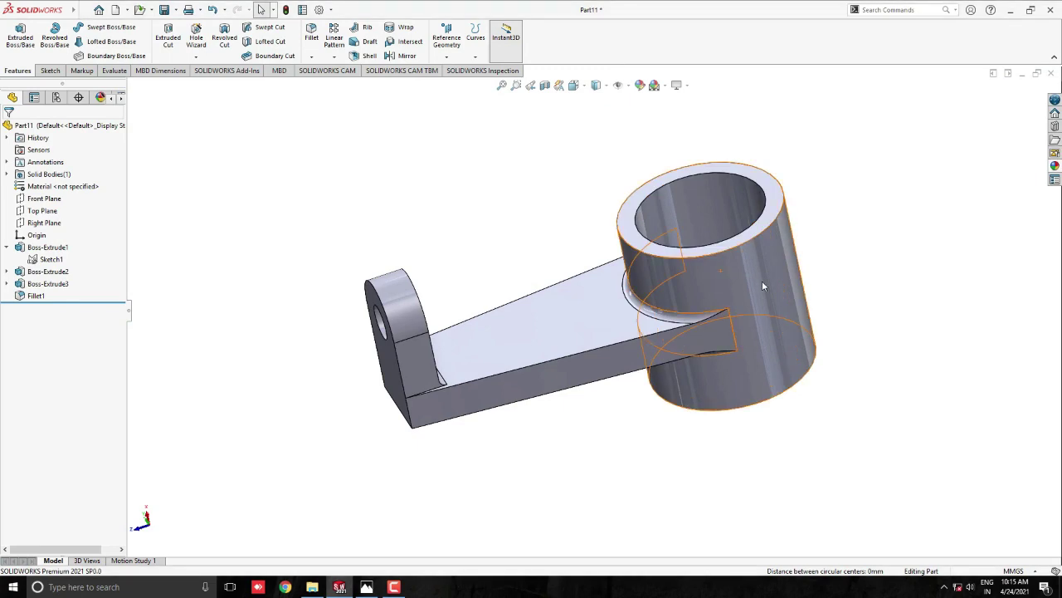
{"action": "middle_click_drag", "start_coordinate": [763, 286], "coordinate": [735, 296]}
Step: Apply the gold appearance to the whole bracket body and orbit to inspect it
{"action": "left_click", "coordinate": [1056, 169]}
{"action": "left_click_drag", "start_coordinate": [981, 306], "coordinate": [676, 287]}
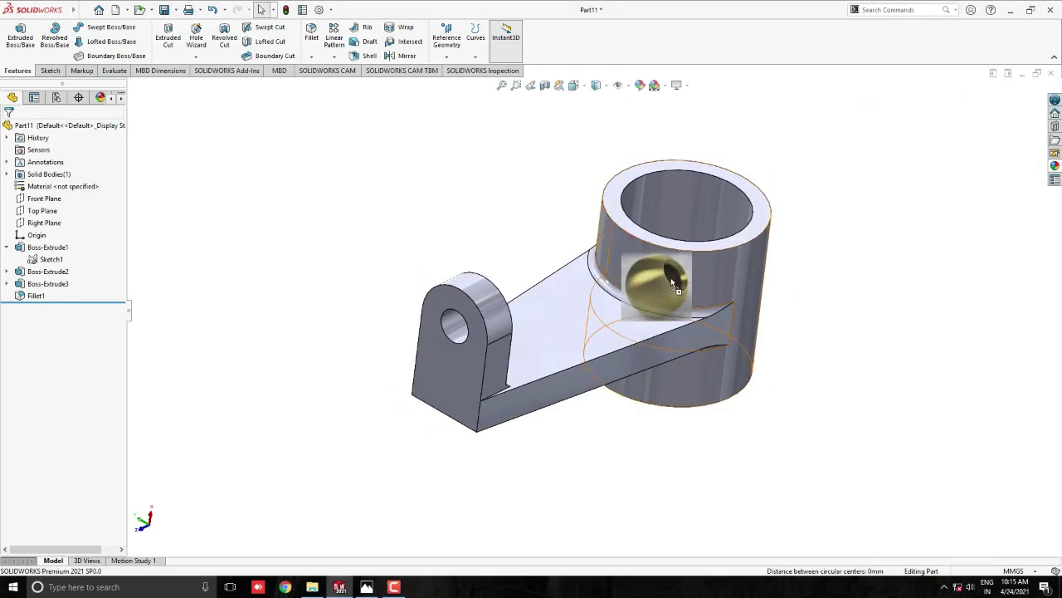
{"action": "left_click", "coordinate": [679, 278]}
{"action": "mouse_move", "coordinate": [746, 280]}
{"action": "middle_mouse_down"}
{"action": "mouse_move", "coordinate": [538, 312]}
{"action": "mouse_move", "coordinate": [490, 306]}
{"action": "mouse_move", "coordinate": [418, 374]}
{"action": "mouse_move", "coordinate": [426, 313]}
{"action": "mouse_move", "coordinate": [589, 292]}
{"action": "mouse_move", "coordinate": [476, 294]}
{"action": "mouse_move", "coordinate": [451, 233]}
{"action": "mouse_move", "coordinate": [458, 166]}
{"action": "mouse_move", "coordinate": [493, 299]}
{"action": "mouse_move", "coordinate": [623, 287]}
{"action": "mouse_move", "coordinate": [683, 237]}
{"action": "mouse_move", "coordinate": [684, 208]}
{"action": "middle_mouse_up"}
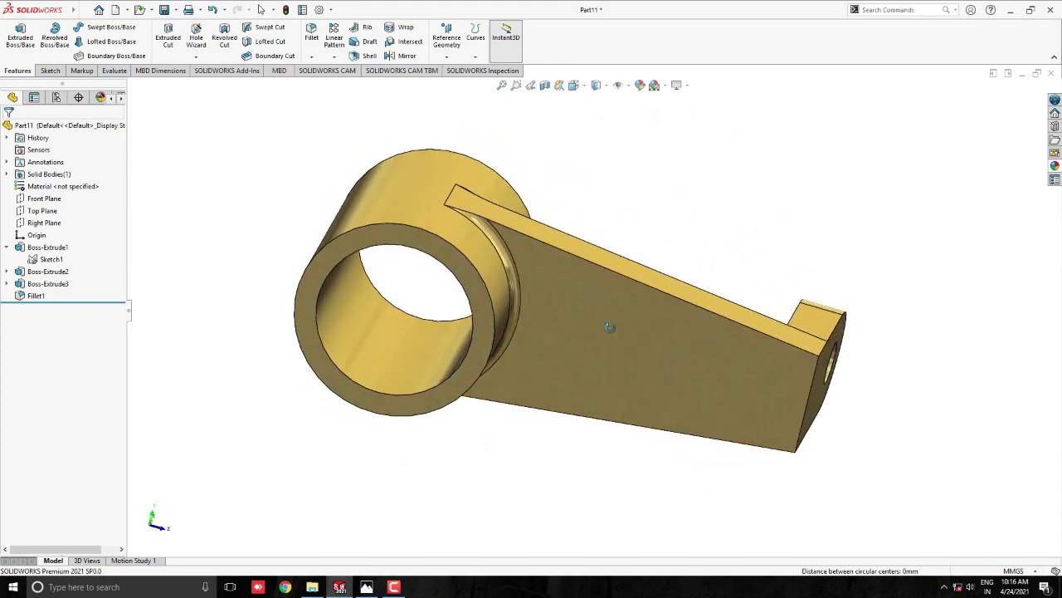
{"action": "mouse_move", "coordinate": [610, 327]}
{"action": "middle_mouse_down"}
{"action": "mouse_move", "coordinate": [586, 202]}
{"action": "mouse_move", "coordinate": [640, 395]}
{"action": "mouse_move", "coordinate": [631, 244]}
{"action": "mouse_move", "coordinate": [623, 403]}
{"action": "mouse_move", "coordinate": [626, 282]}
{"action": "mouse_move", "coordinate": [590, 406]}
{"action": "mouse_move", "coordinate": [609, 368]}
{"action": "mouse_move", "coordinate": [708, 306]}
{"action": "mouse_move", "coordinate": [838, 485]}
{"action": "middle_mouse_up"}
{"action": "mouse_move", "coordinate": [635, 346]}
{"action": "middle_mouse_down"}
{"action": "mouse_move", "coordinate": [639, 432]}
{"action": "mouse_move", "coordinate": [685, 368]}
{"action": "mouse_move", "coordinate": [676, 315]}
{"action": "mouse_move", "coordinate": [644, 363]}
{"action": "mouse_move", "coordinate": [654, 402]}
{"action": "middle_mouse_up"}
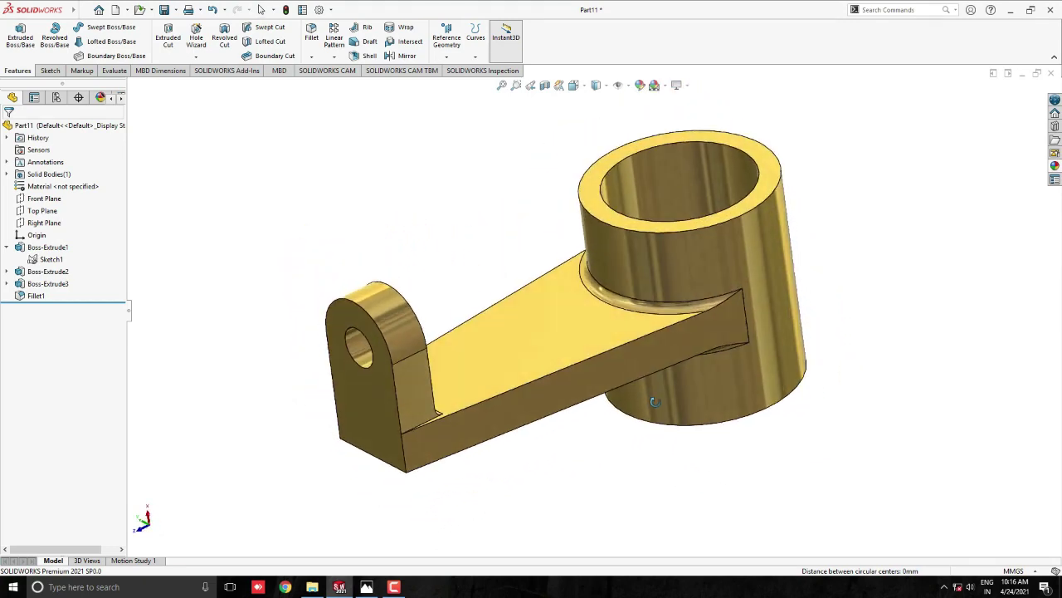